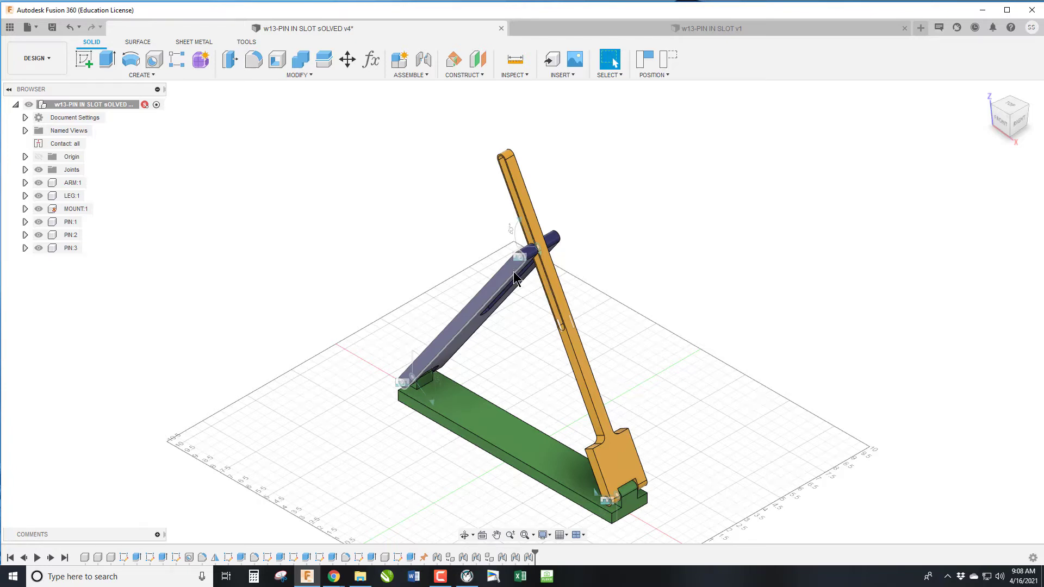
Step: Swing the arm in the solved linkage demo to show its motion, then switch to the PIN IN SLOT v1 design
left_click_drag(516, 279, 473, 260)
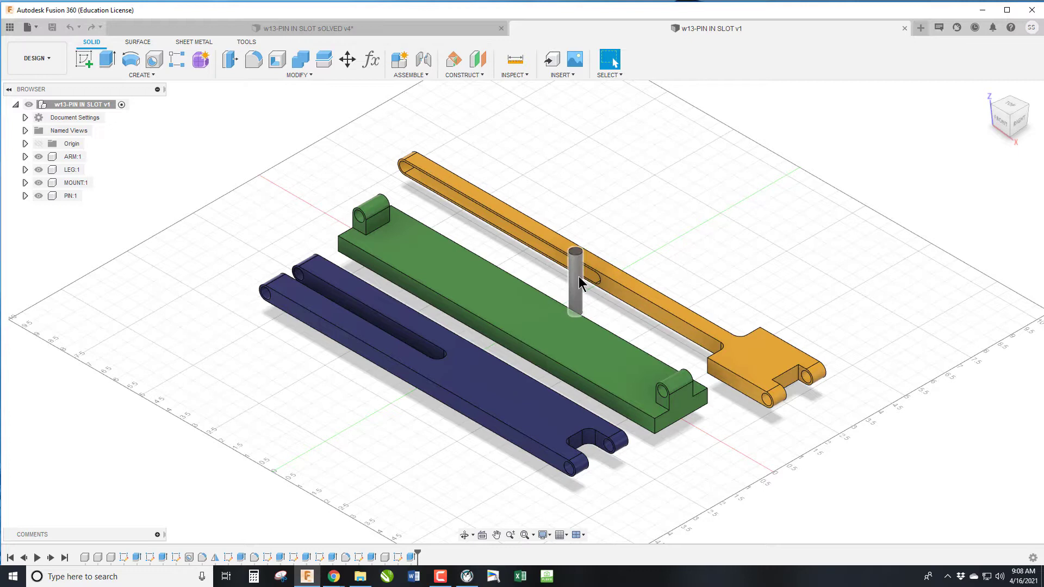
Step: Ground MOUNT:1 from the Browser so it stays fixed, then clear the selection
left_click(79, 182)
right_click(79, 182)
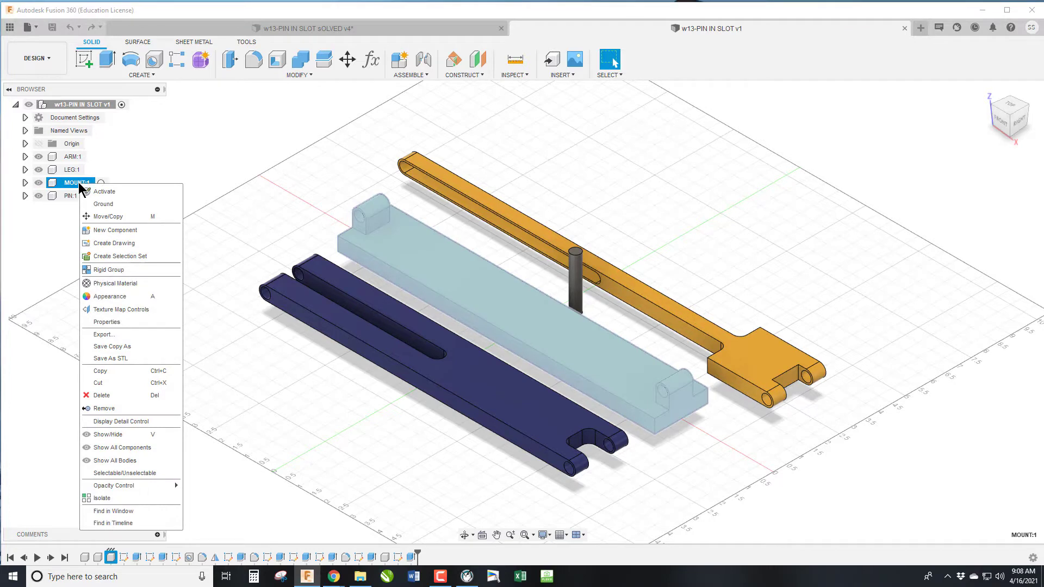
left_click(104, 204)
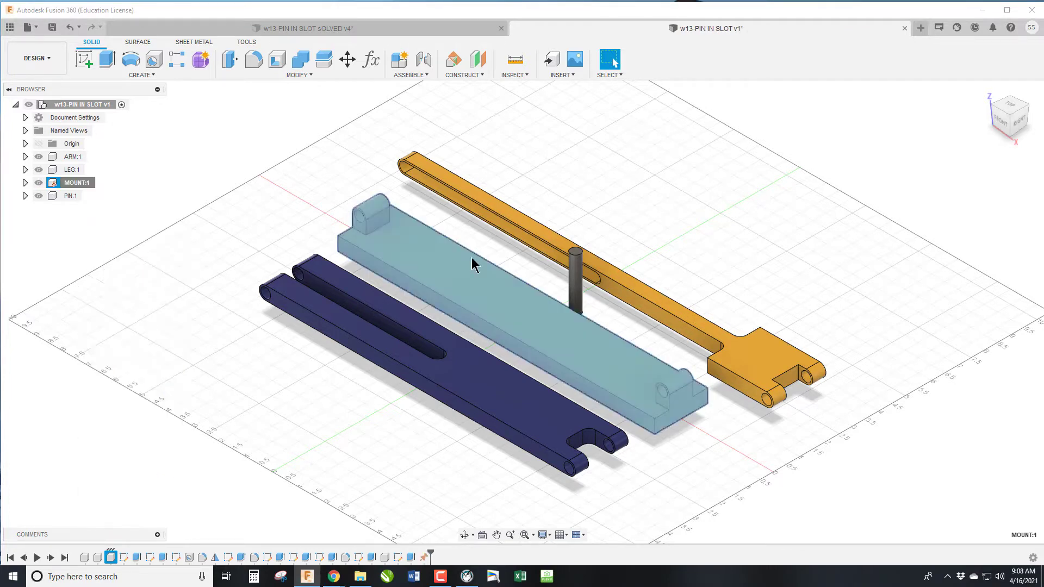
left_click(465, 317)
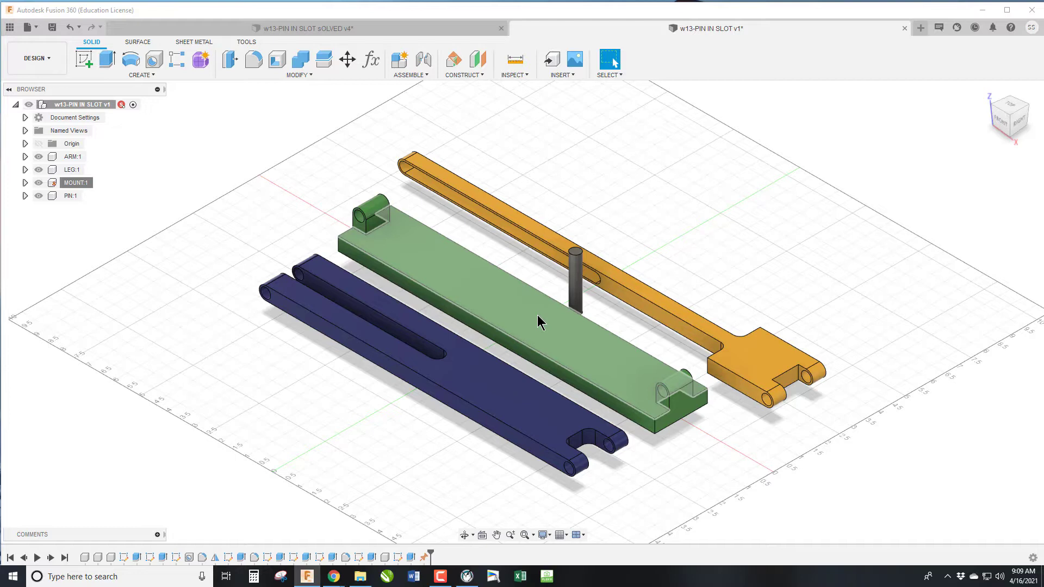
Step: Measure the leg's forked-end edge (1.00 in), then the mount's end lug edge (0.90 in)
left_click(516, 61)
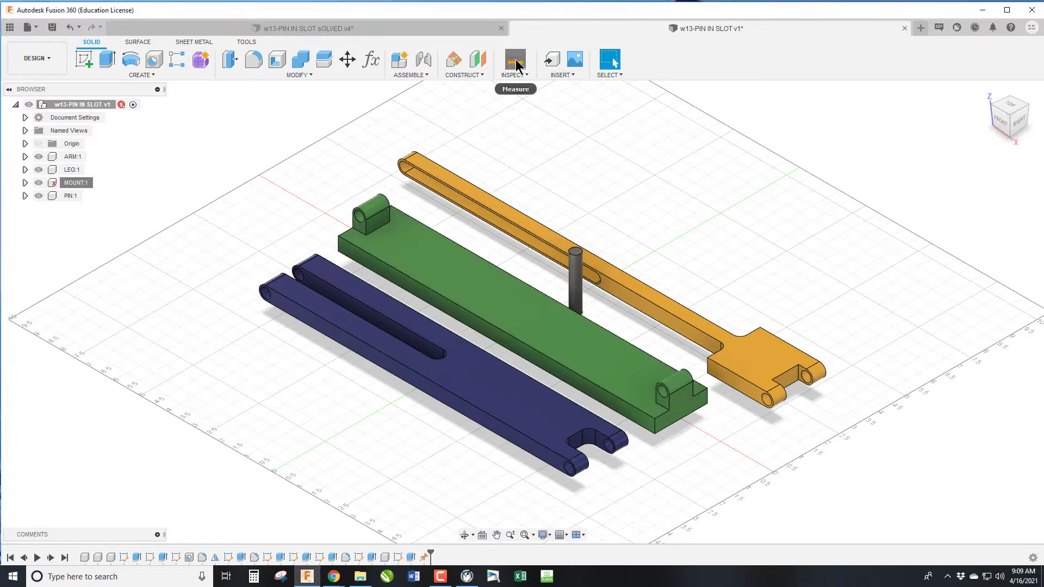
left_click(788, 373)
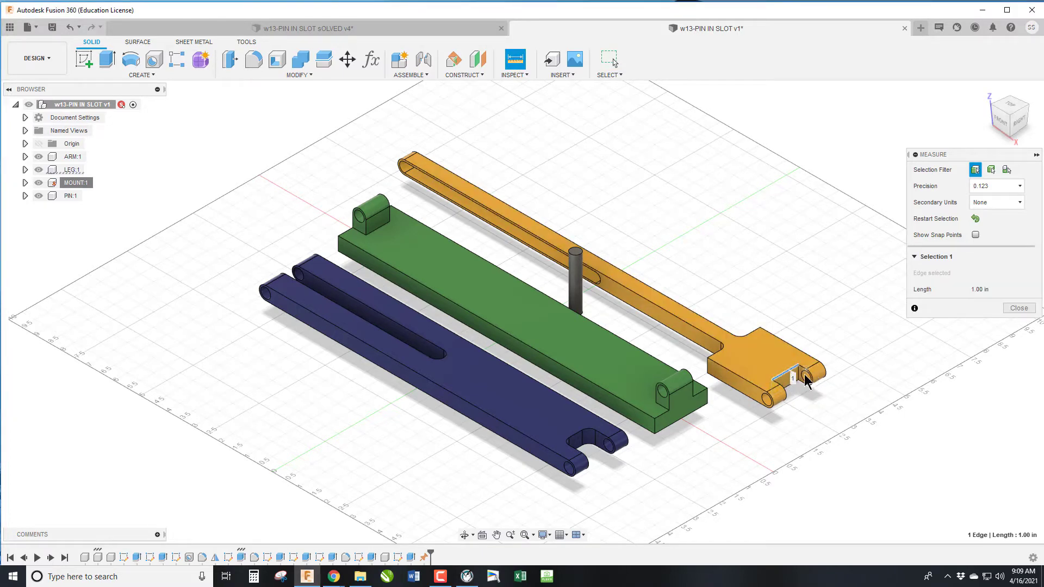
left_click(516, 61)
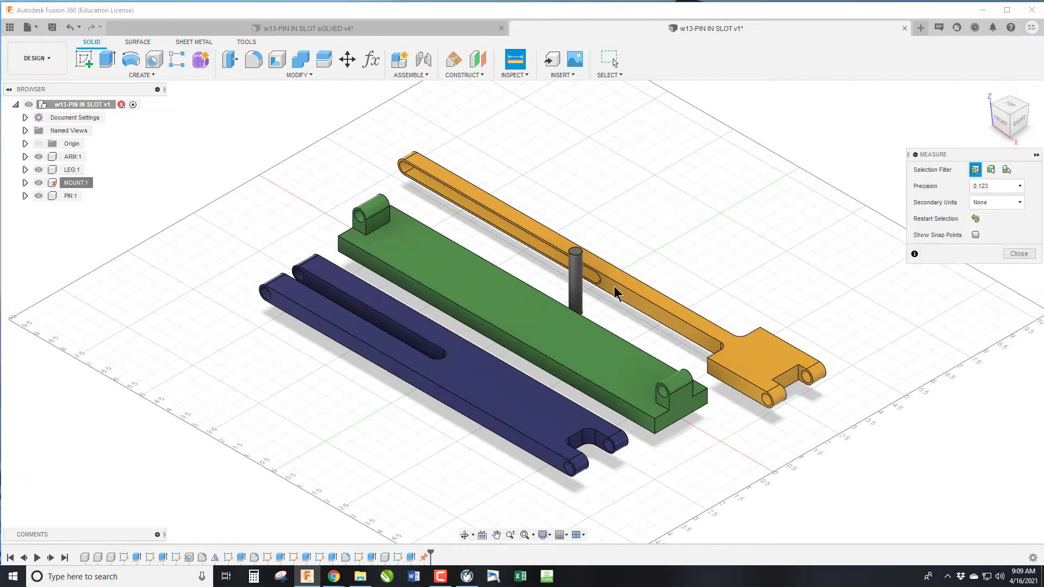
left_click(679, 392)
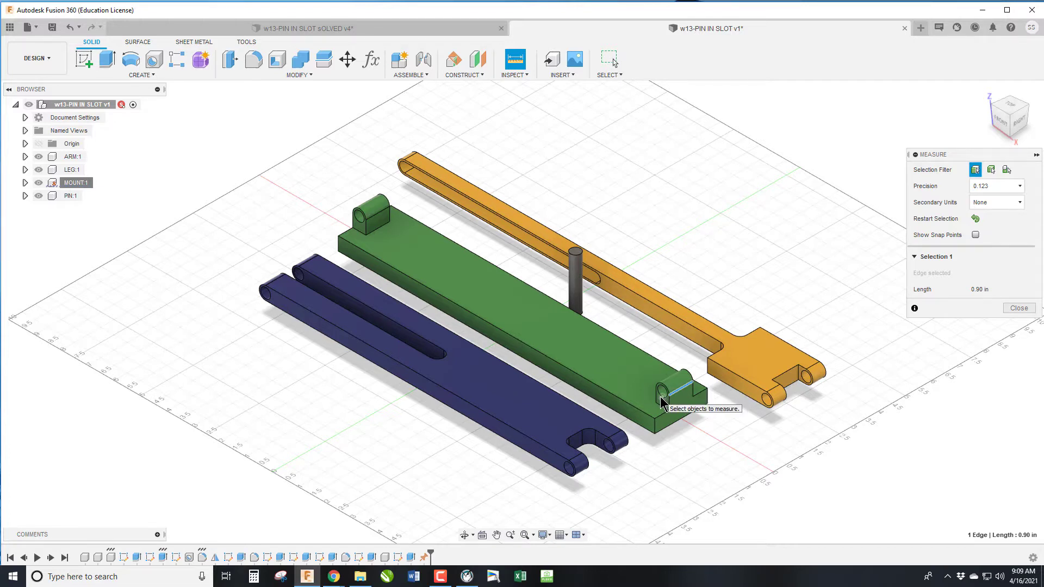
key("Escape")
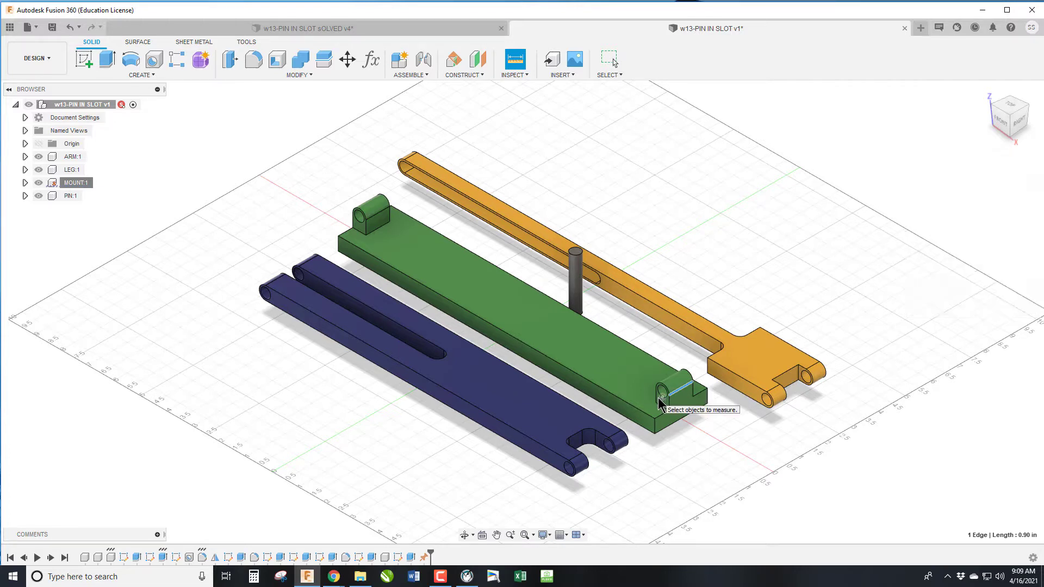
Step: Start a new joint and set its motion type to Revolute
key("j")
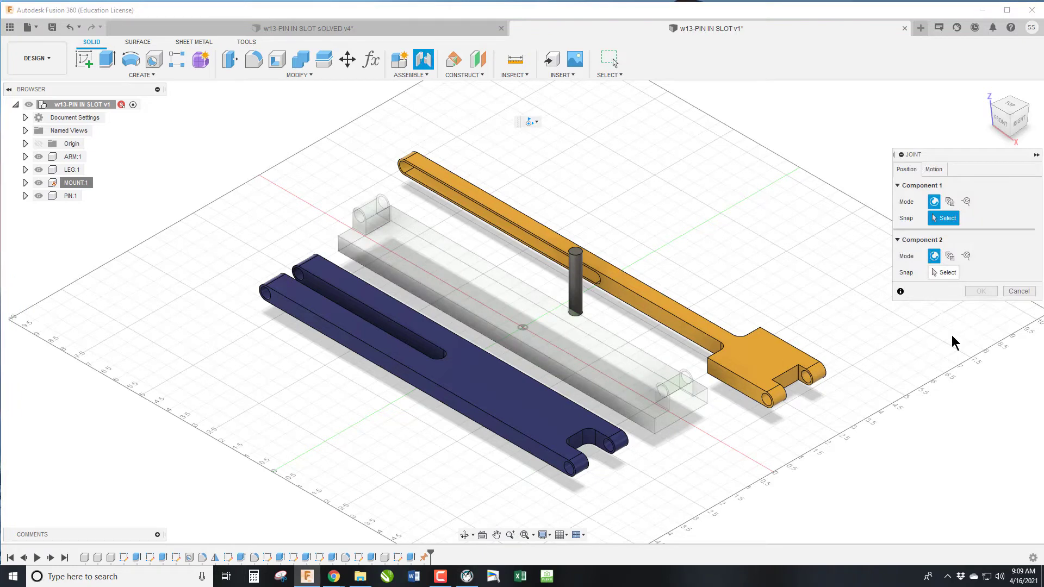
left_click(409, 75)
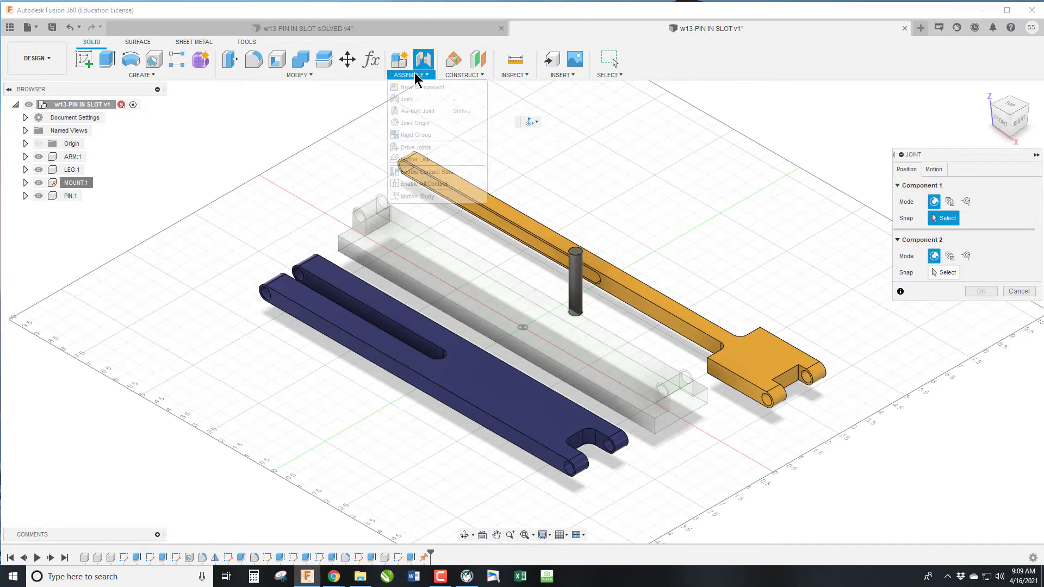
left_click(933, 169)
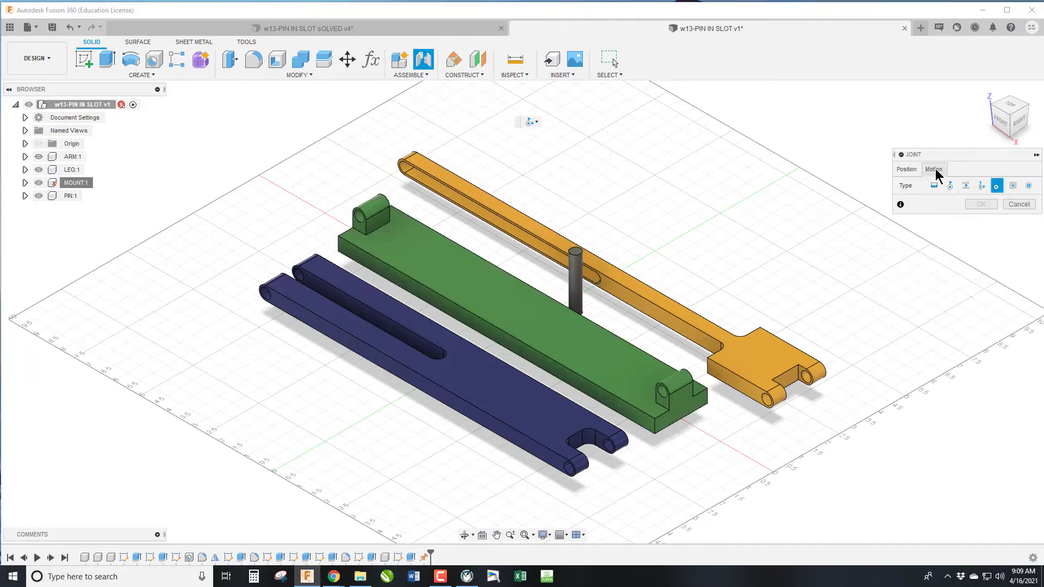
left_click(950, 186)
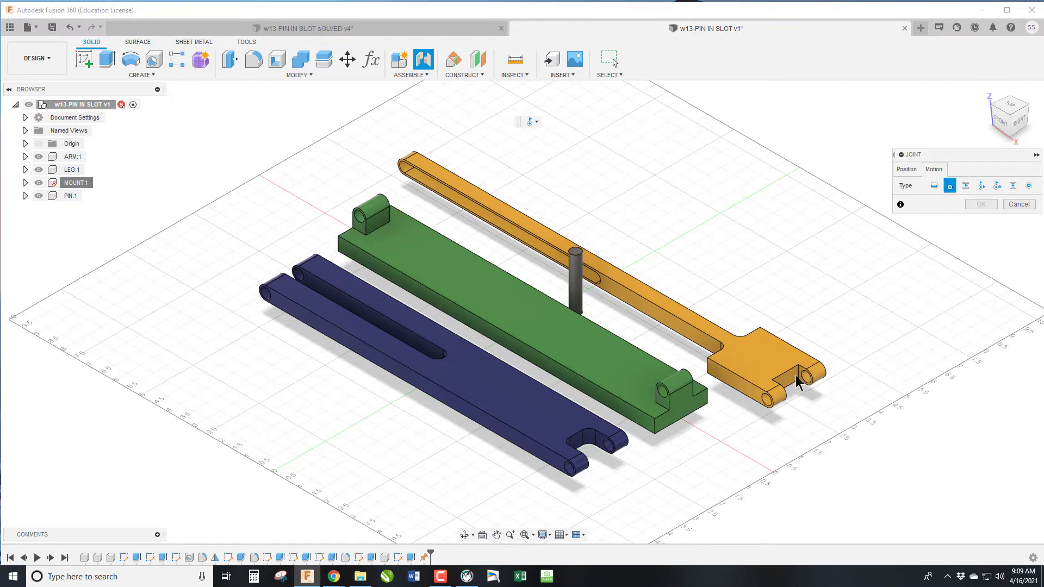
scroll(797, 380, "up", 3)
left_click(906, 169)
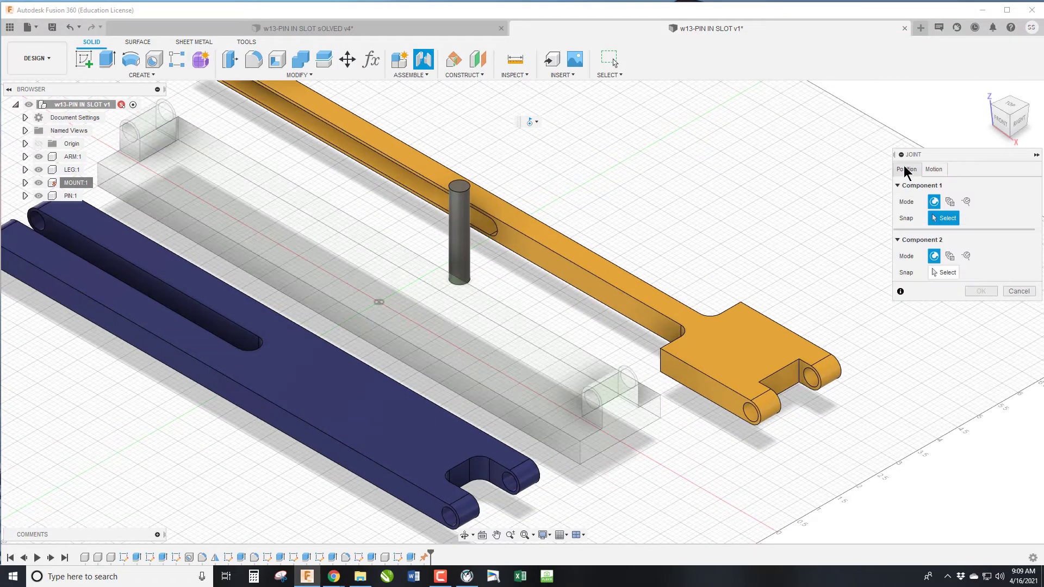
Step: Snap the leg's end hole onto the mount's lug hole with a 0.05 in Z offset
left_click(811, 381)
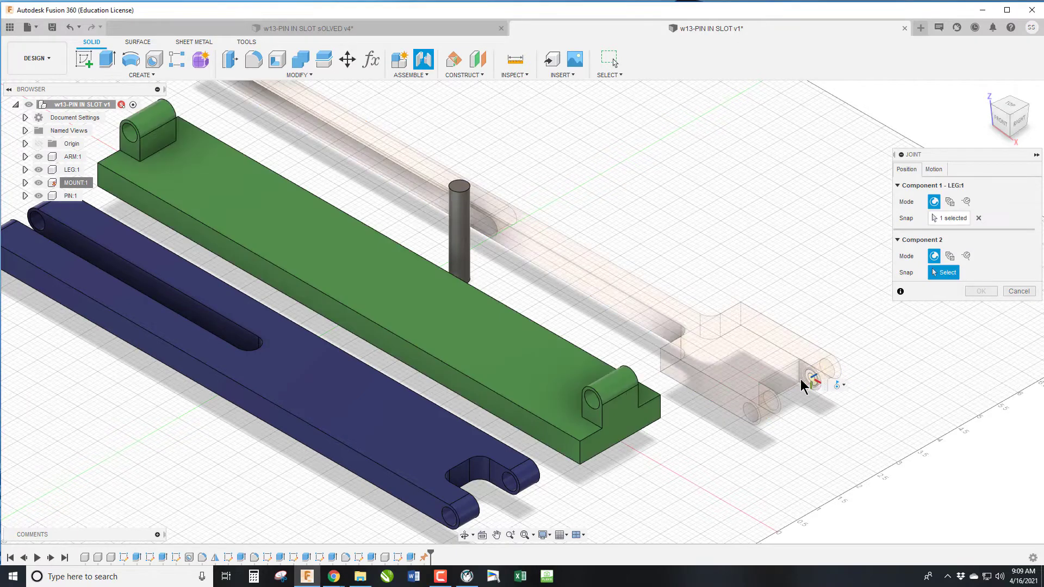
left_click(629, 387)
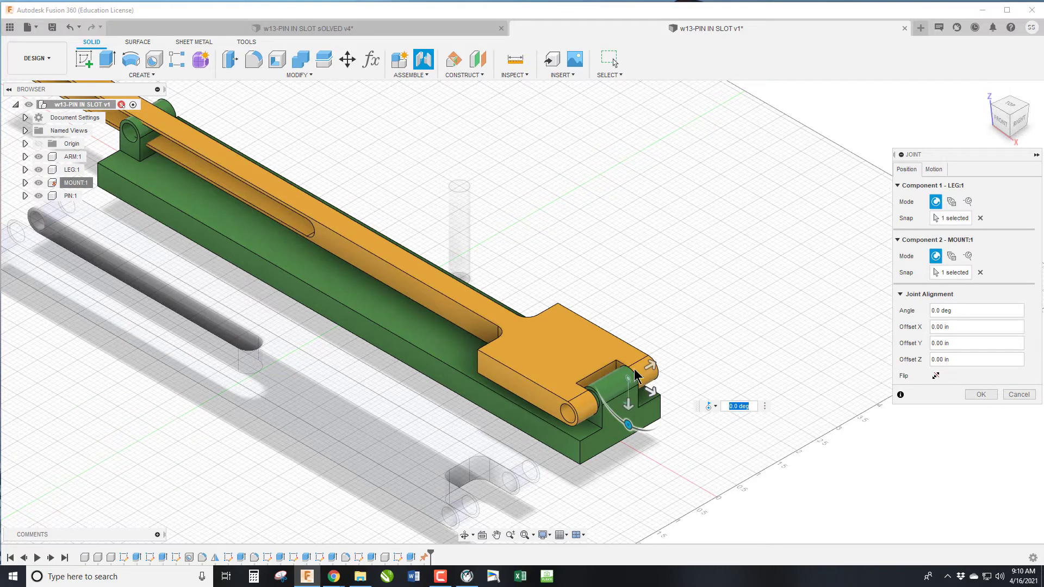
left_click(651, 368)
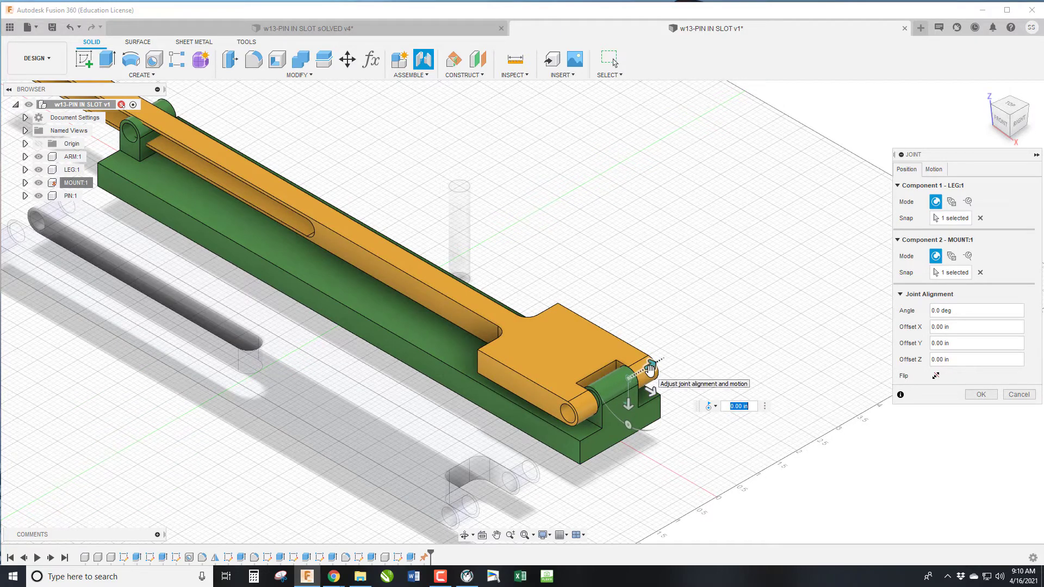
type(".05")
key("Return")
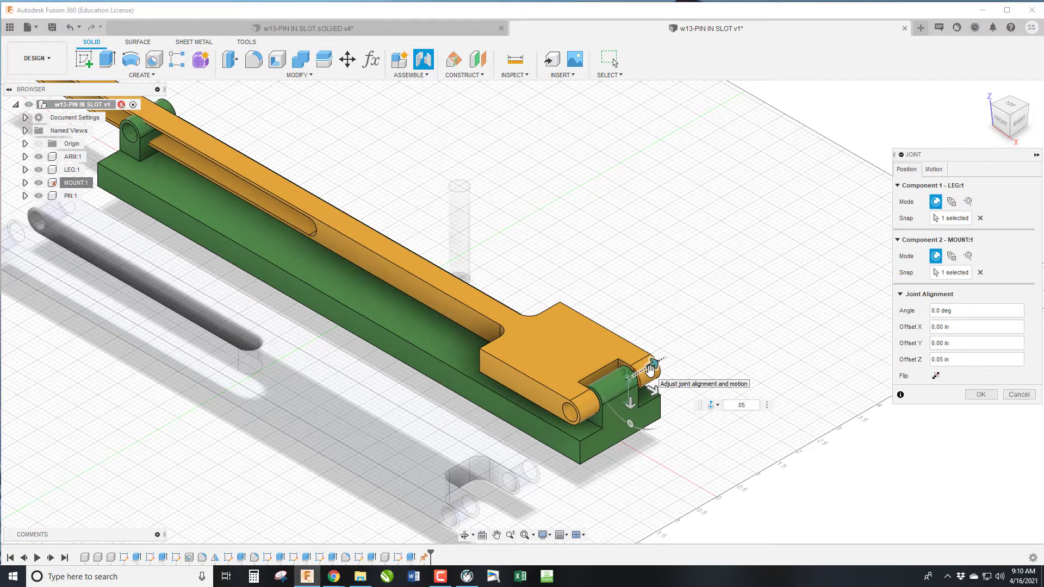
key("Return")
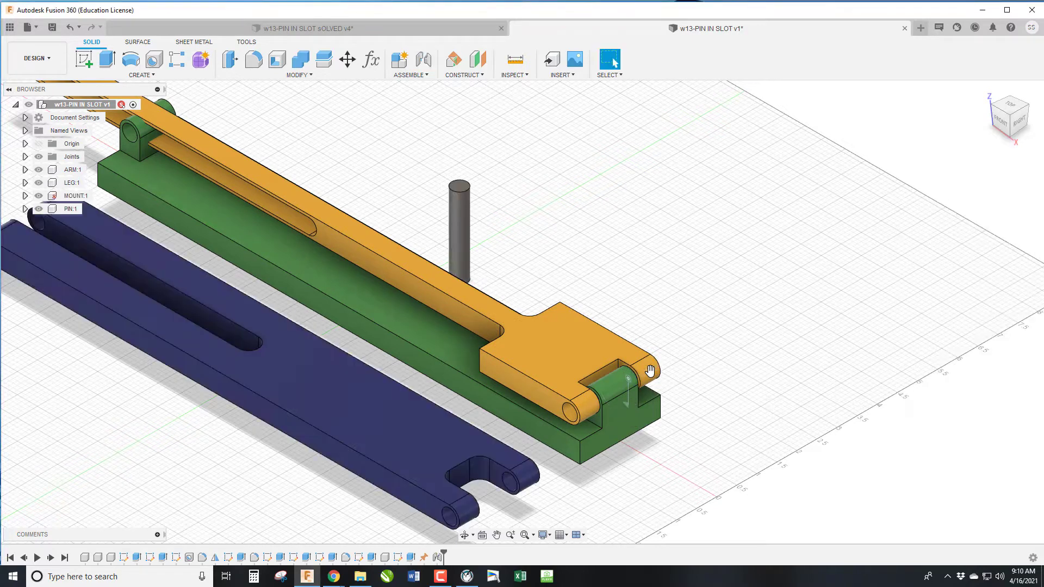
Step: Measure the distance between the arm's two forked-end hinge faces (1.00 in)
scroll(641, 442, "down", 1)
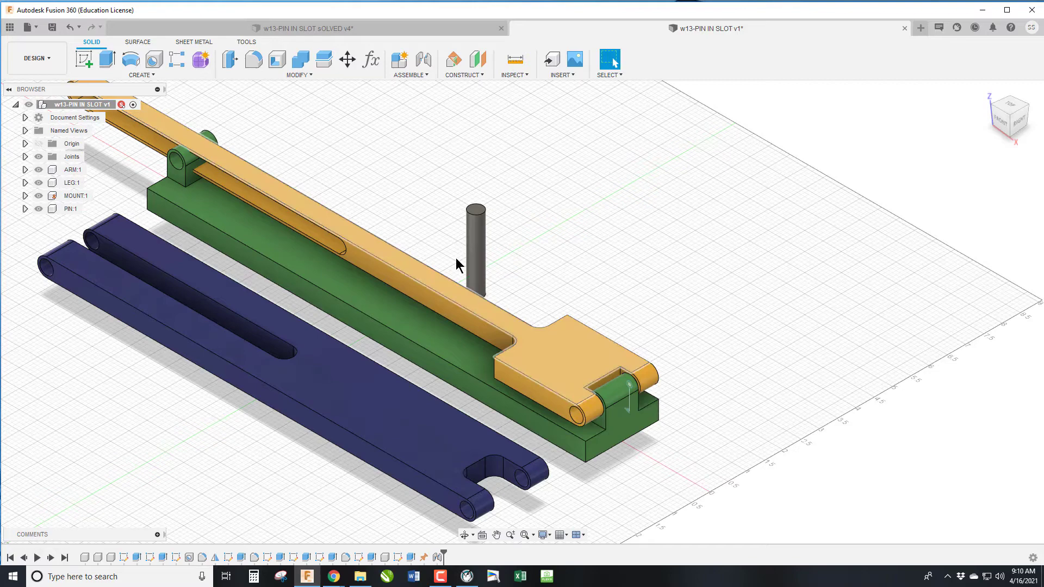
left_click(514, 60)
scroll(510, 476, "up", 2)
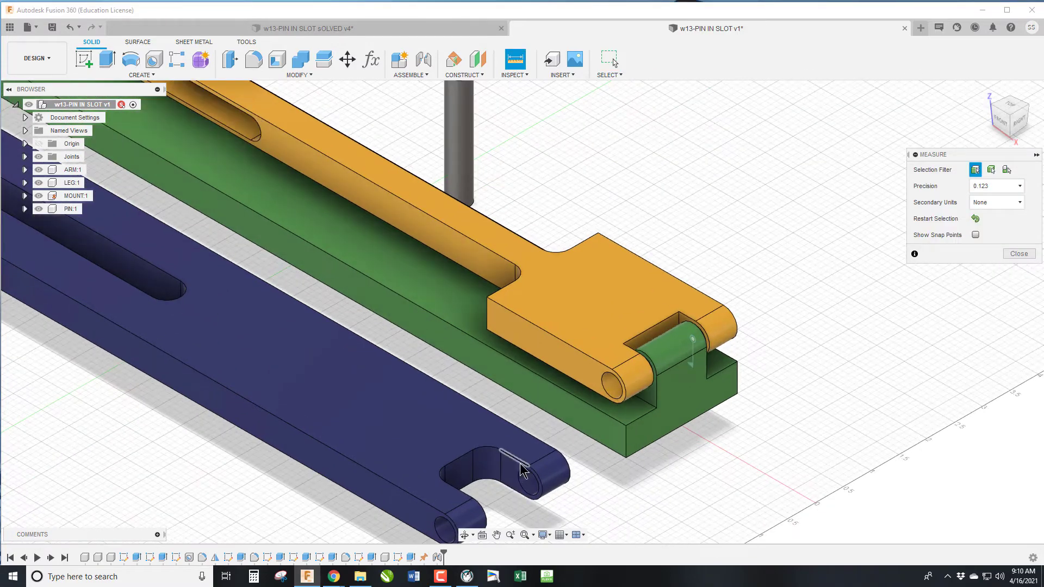
left_click(512, 467)
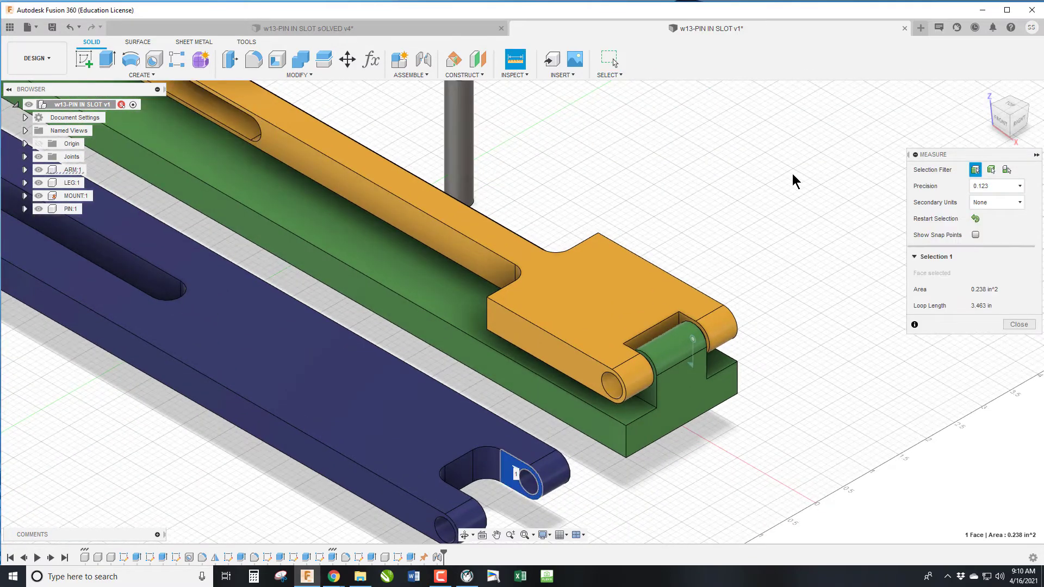
left_click(1030, 106)
left_click(89, 223)
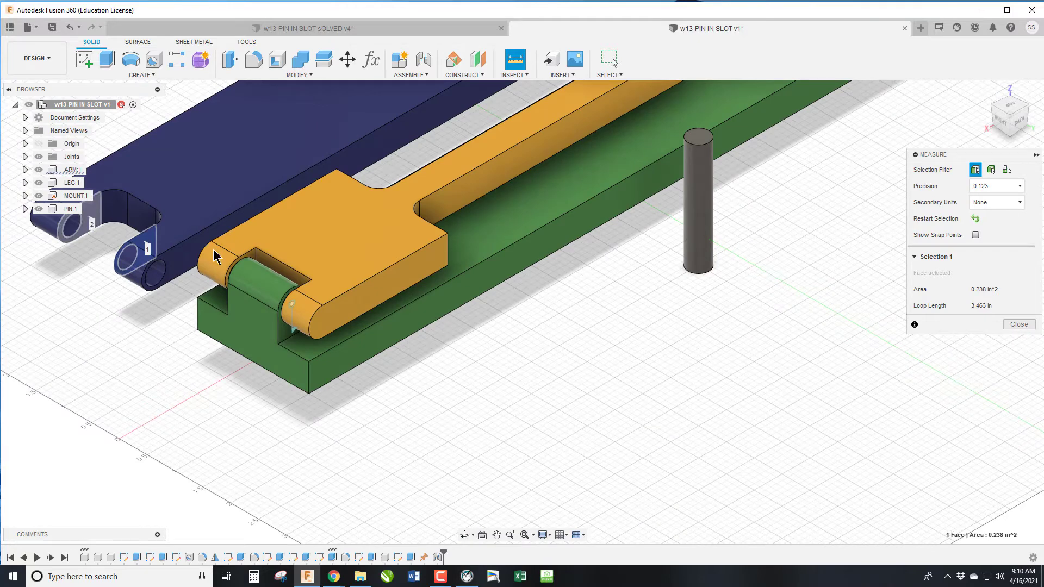
scroll(563, 217, "down", 5)
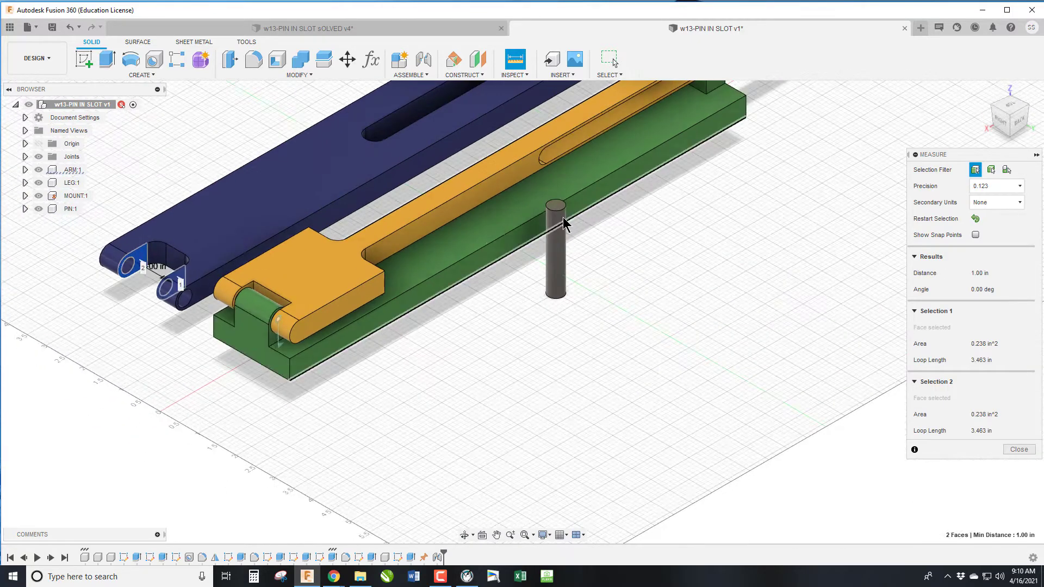
scroll(677, 124, "up", 2)
scroll(677, 124, "up", 2)
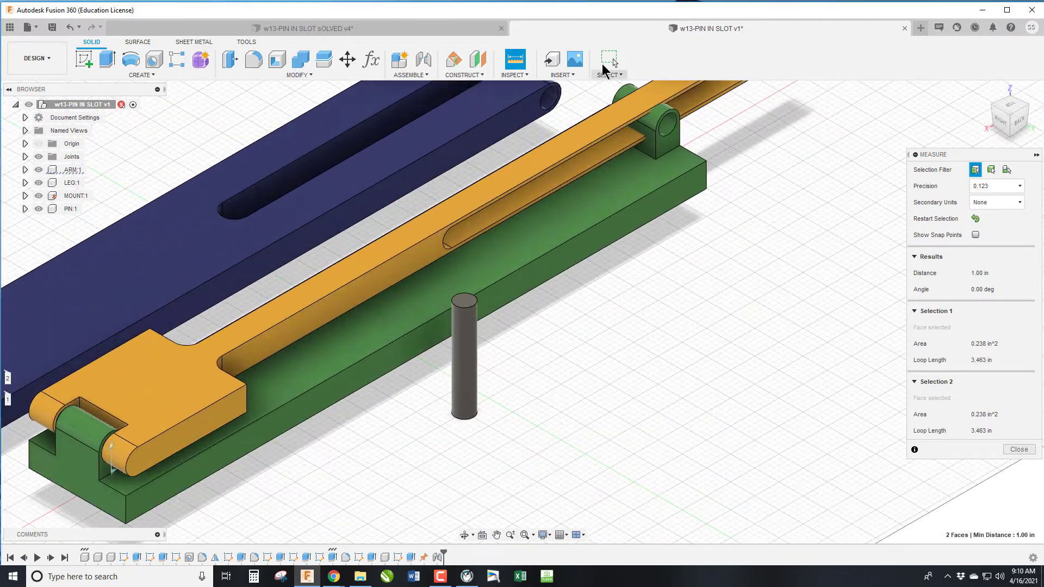
Step: Measure the mount's far lug edge at 0.90 in and close the Measure panel
left_click(515, 60)
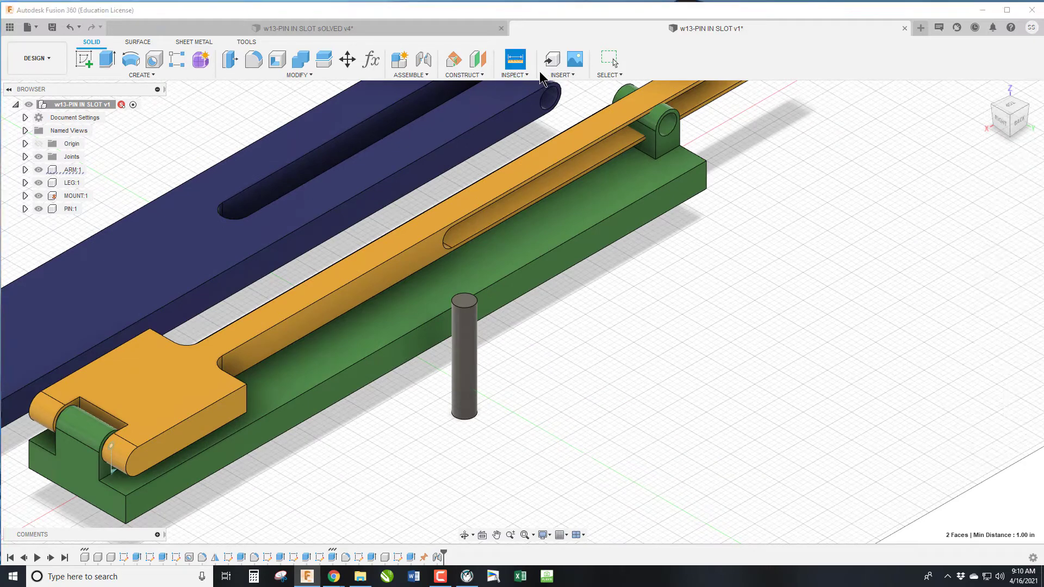
left_click(633, 118)
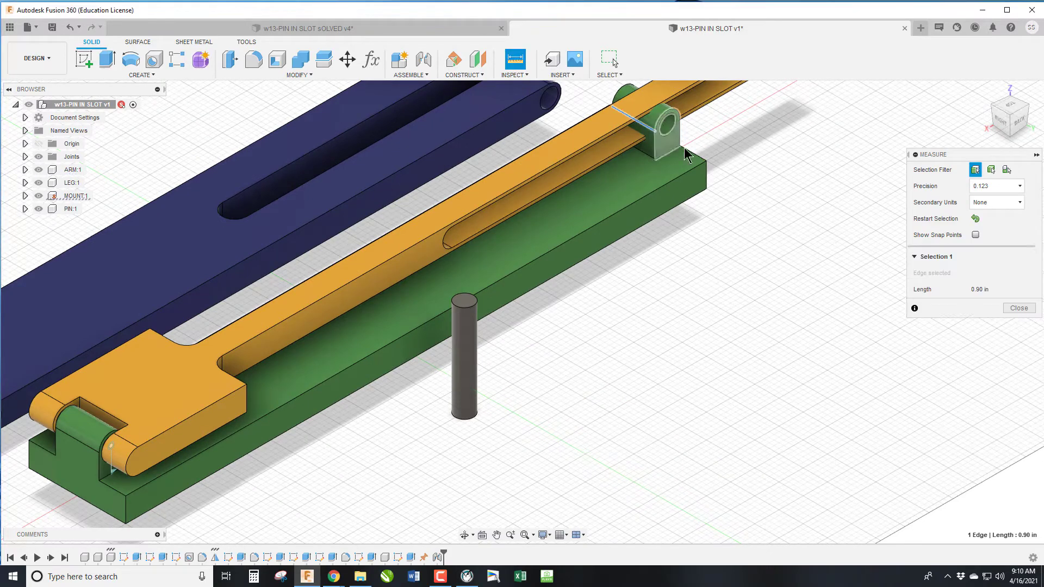
left_click(1018, 308)
scroll(777, 301, "down", 2)
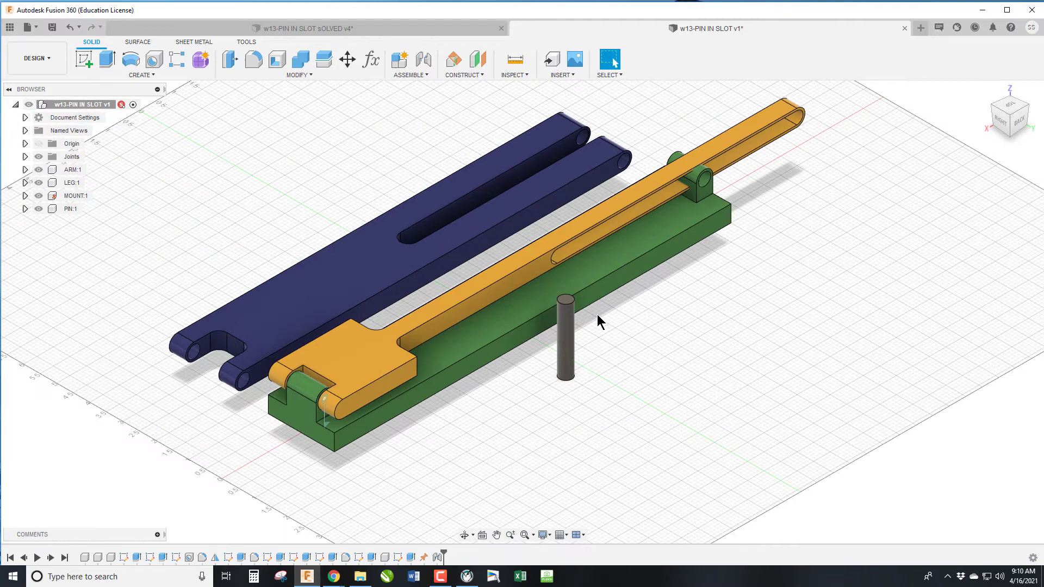
Step: Joint the arm's cylindrical end into the mount's far hinge hole, offset 0.05 in along Z
key("j")
scroll(246, 387, "up", 5)
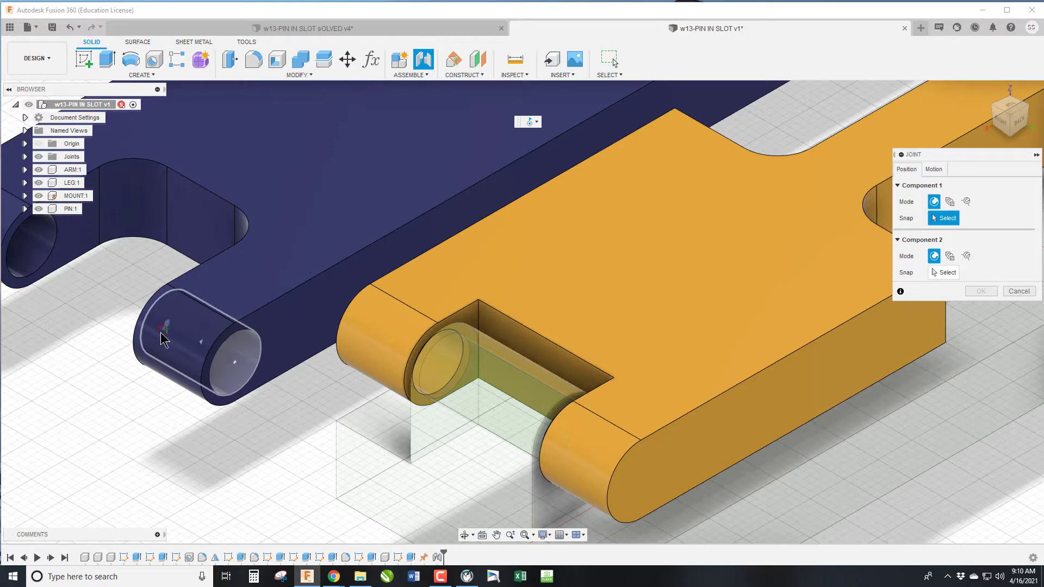
left_click(188, 341)
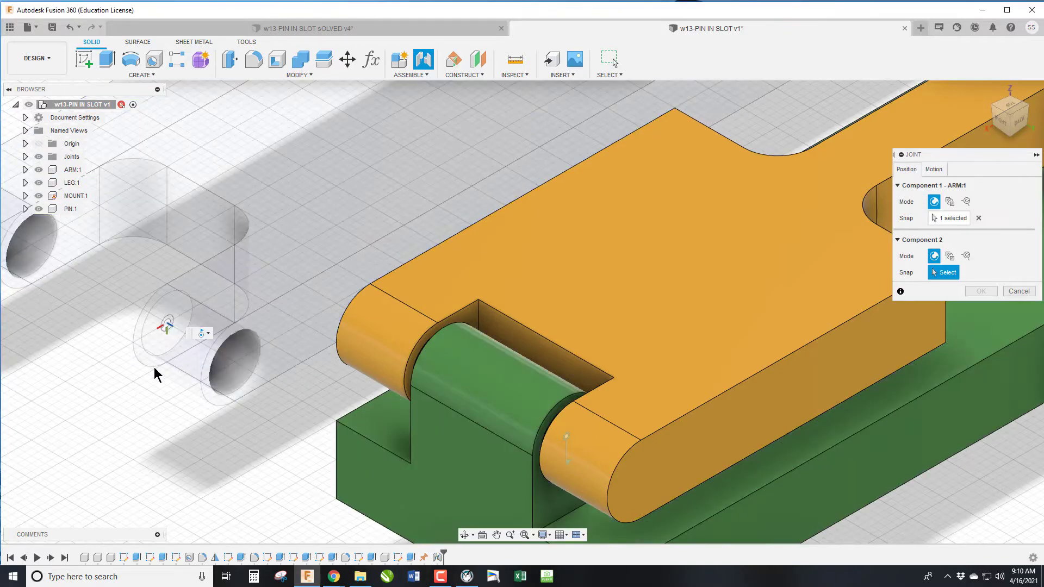
scroll(448, 349, "down", 5)
scroll(707, 180, "up", 10)
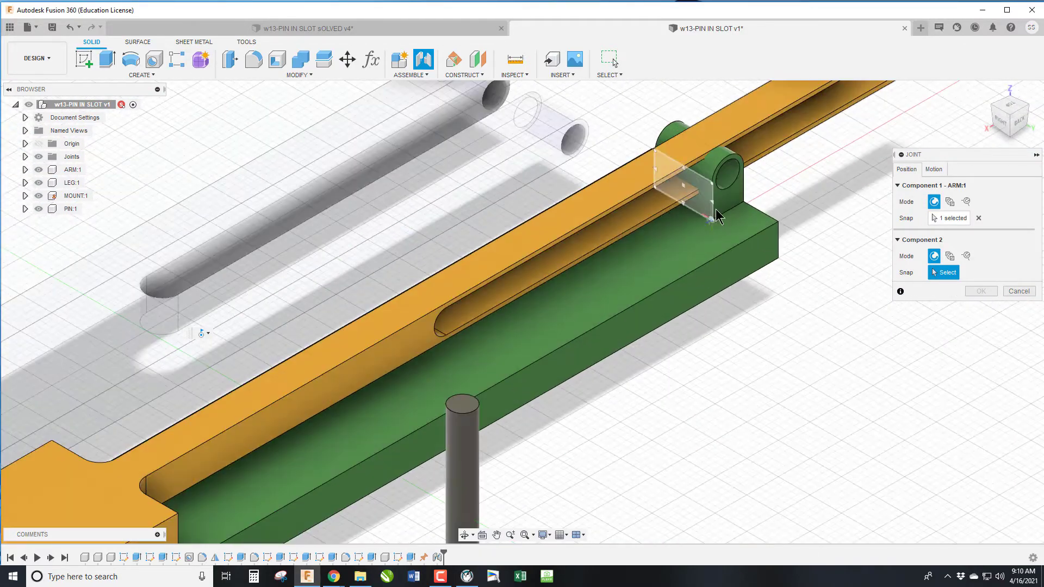
left_click(760, 158)
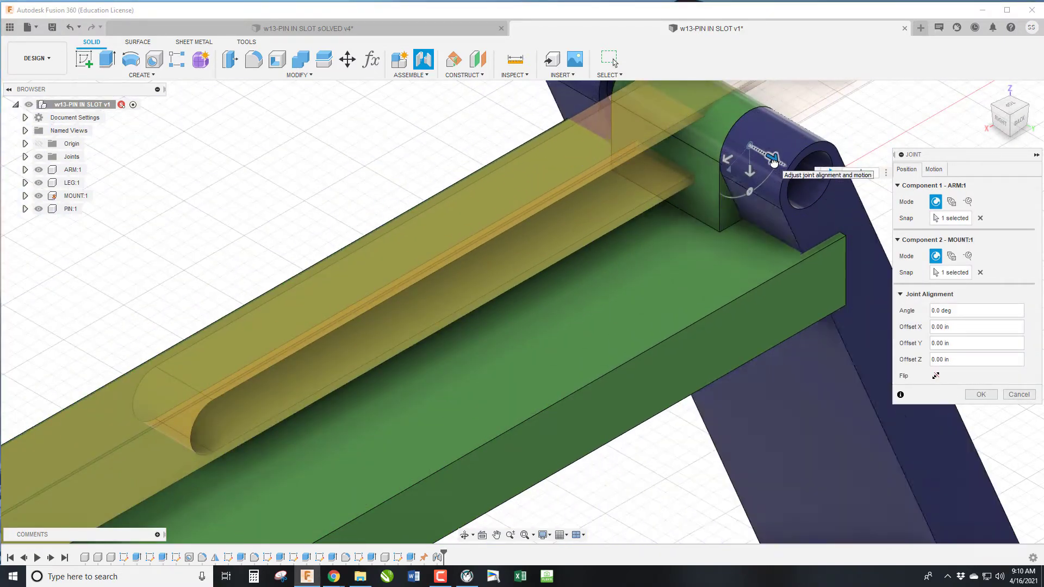
left_click_drag(774, 163, 774, 163)
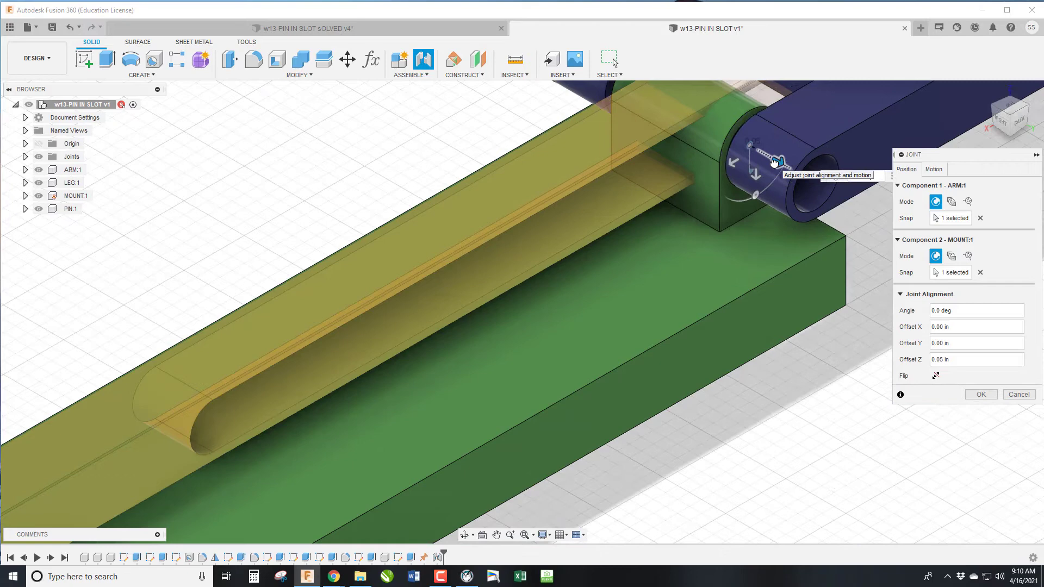
key("Return")
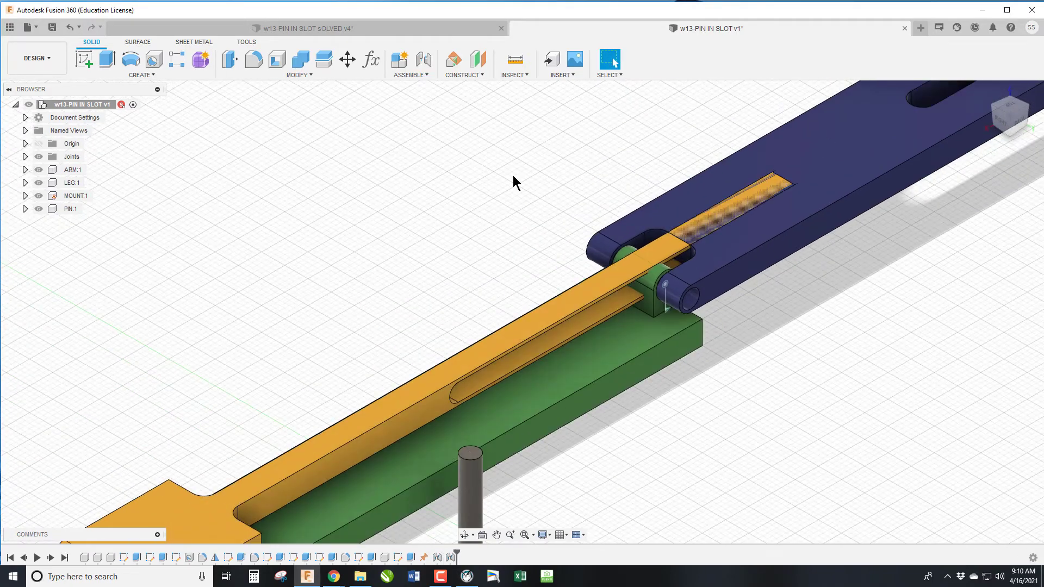
Step: Copy PIN:1 and paste it into the root as PIN:2, placed 1 in to one side
scroll(614, 197, "up", 3)
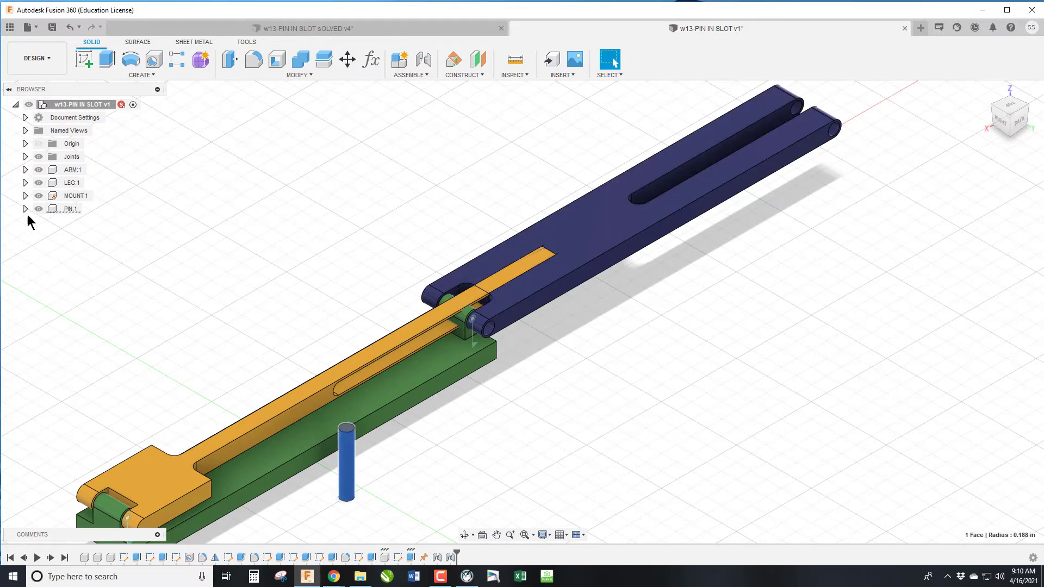
left_click(60, 209)
right_click(60, 209)
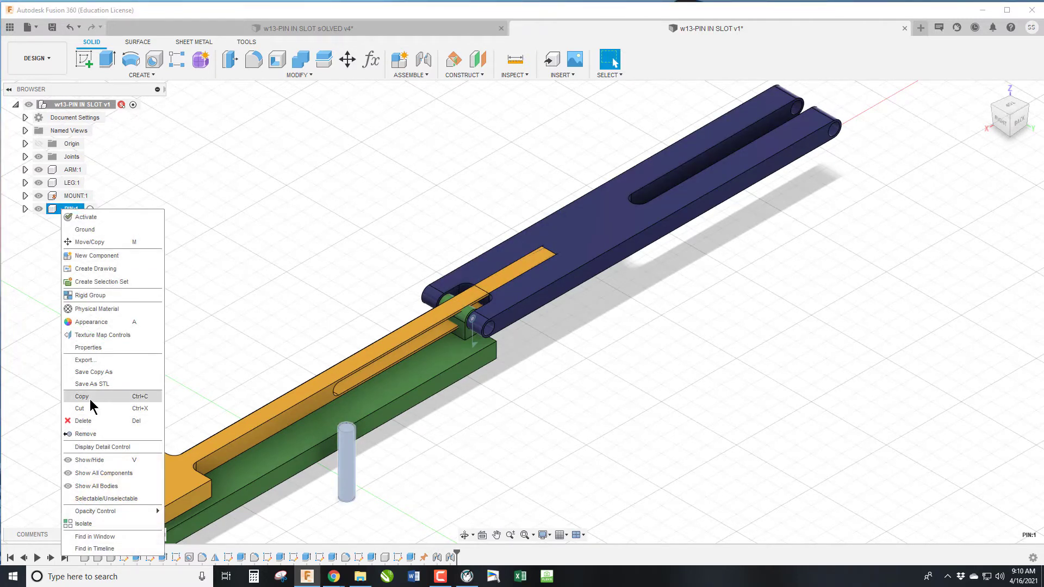
left_click(90, 397)
left_click(80, 105)
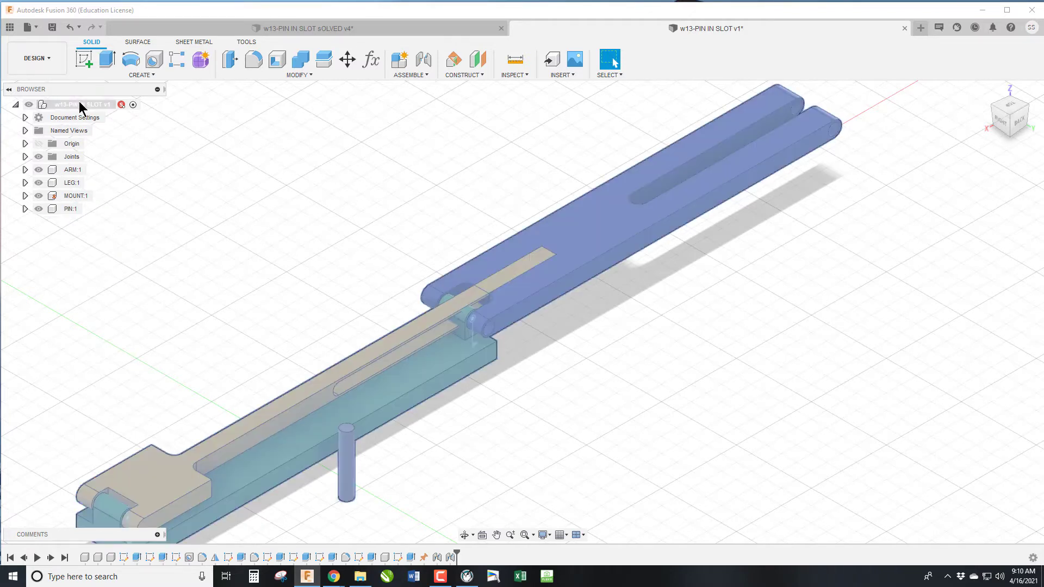
right_click(80, 106)
left_click(122, 267)
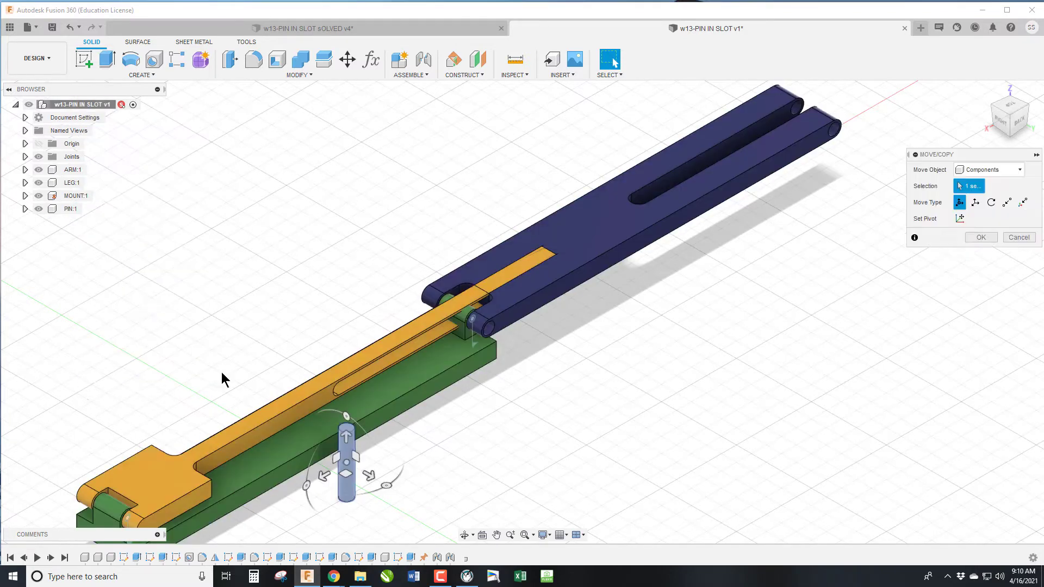
left_click_drag(324, 474, 354, 459)
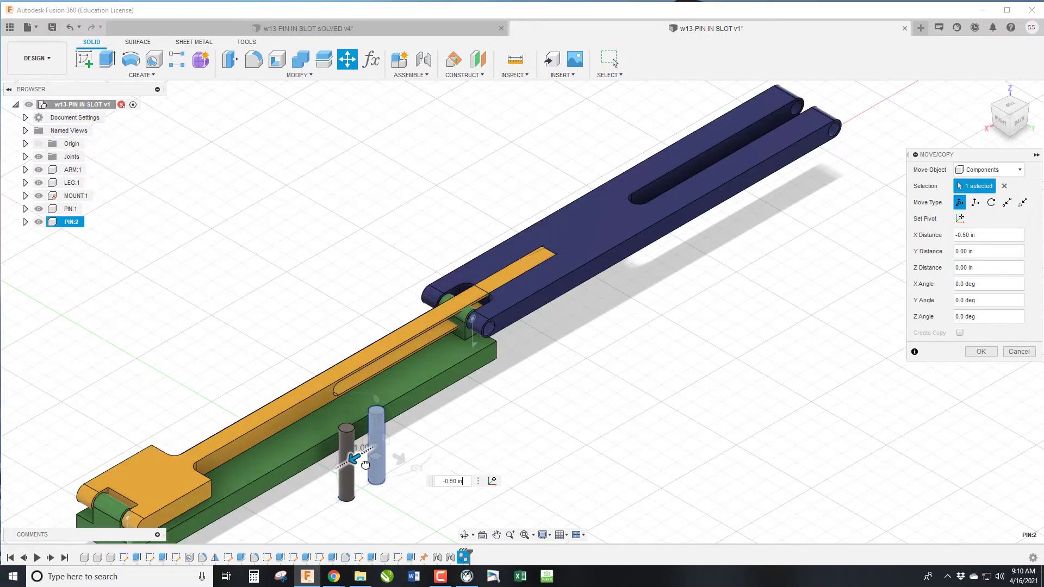
left_click(980, 352)
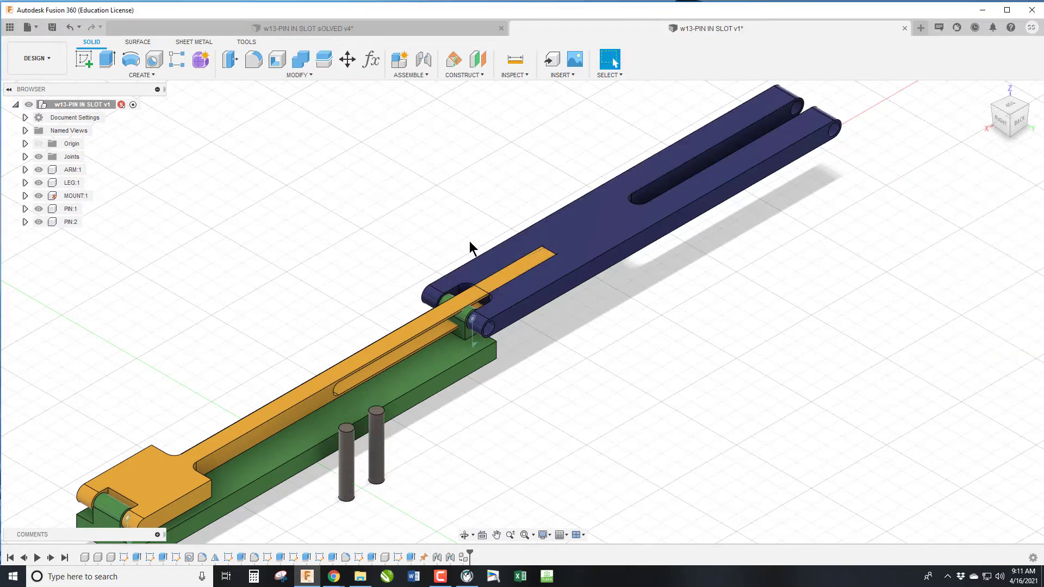
Step: Paste PIN:3 and place it 1 in to the other side of the original
key("ctrl+v")
left_click_drag(321, 486, 291, 482)
left_click(970, 352)
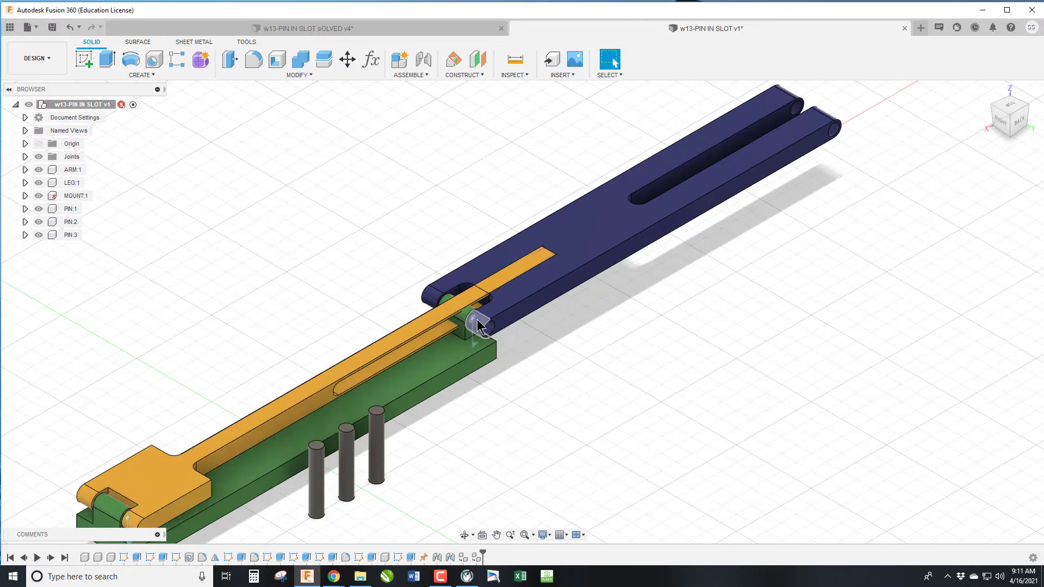
Step: Joint the top of PIN:2 into the leg's end hole
key("j")
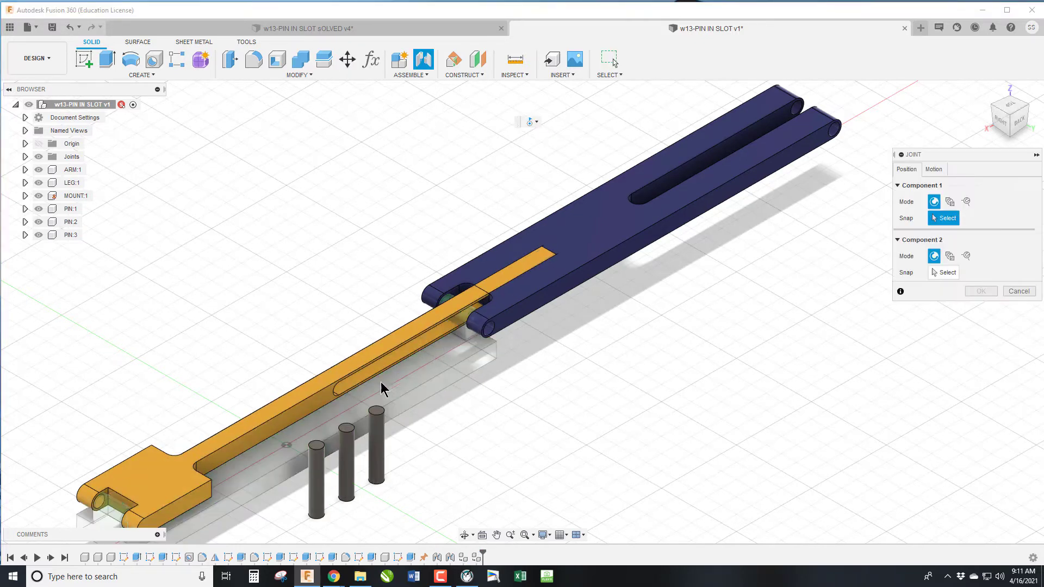
left_click(933, 169)
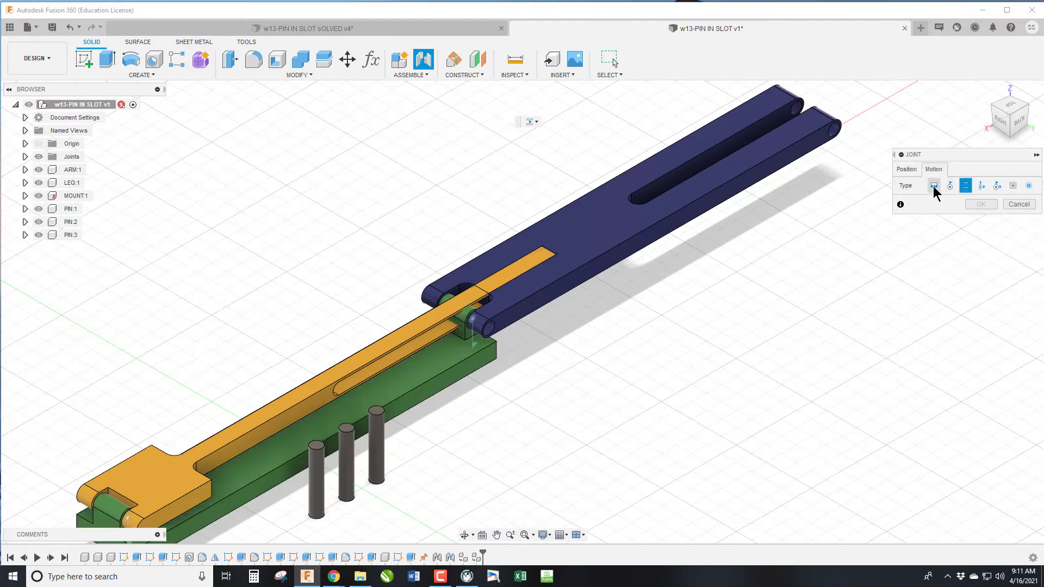
scroll(382, 402, "up", 2)
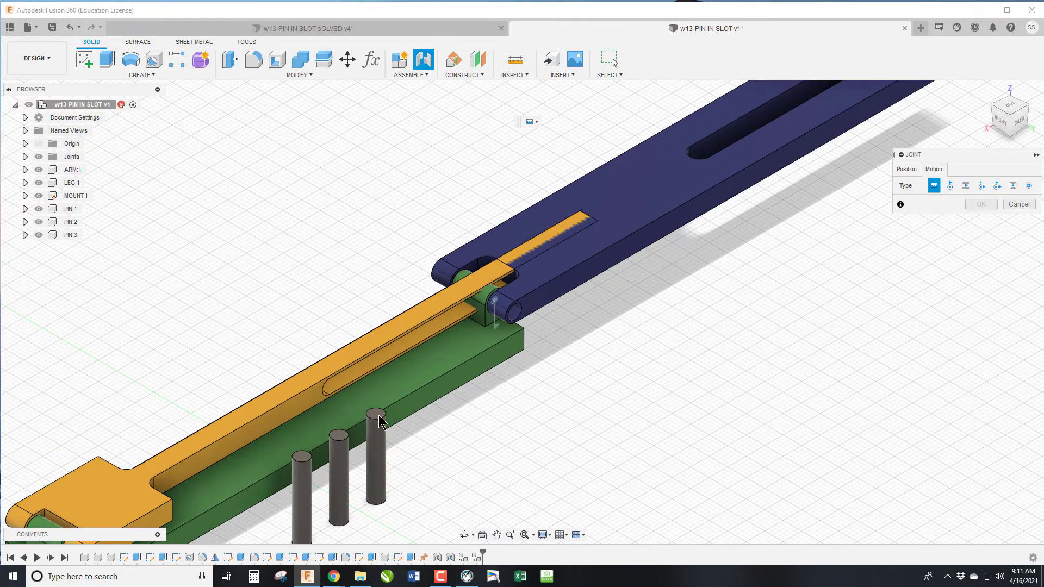
left_click(907, 169)
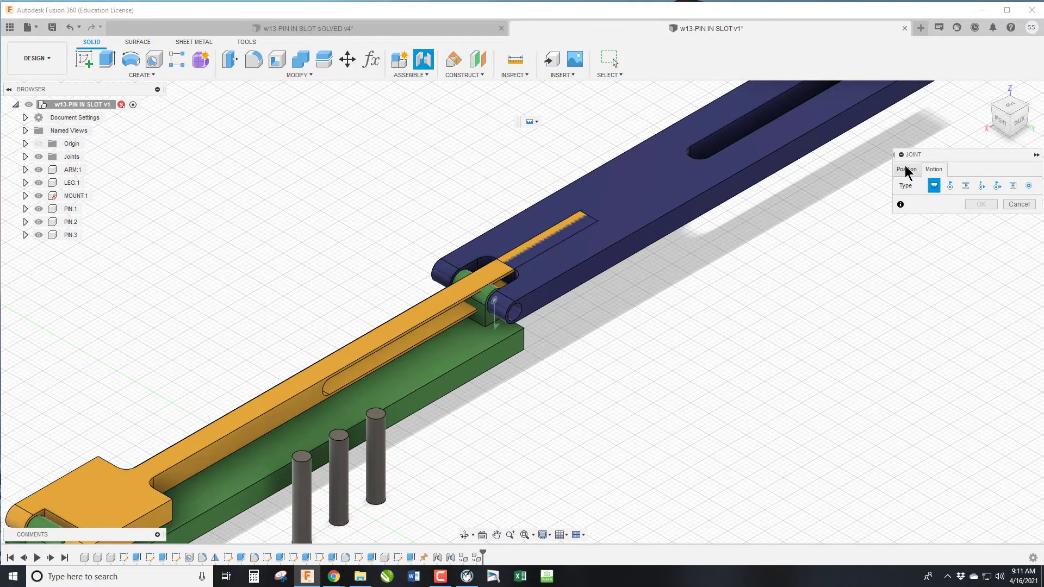
left_click(371, 412)
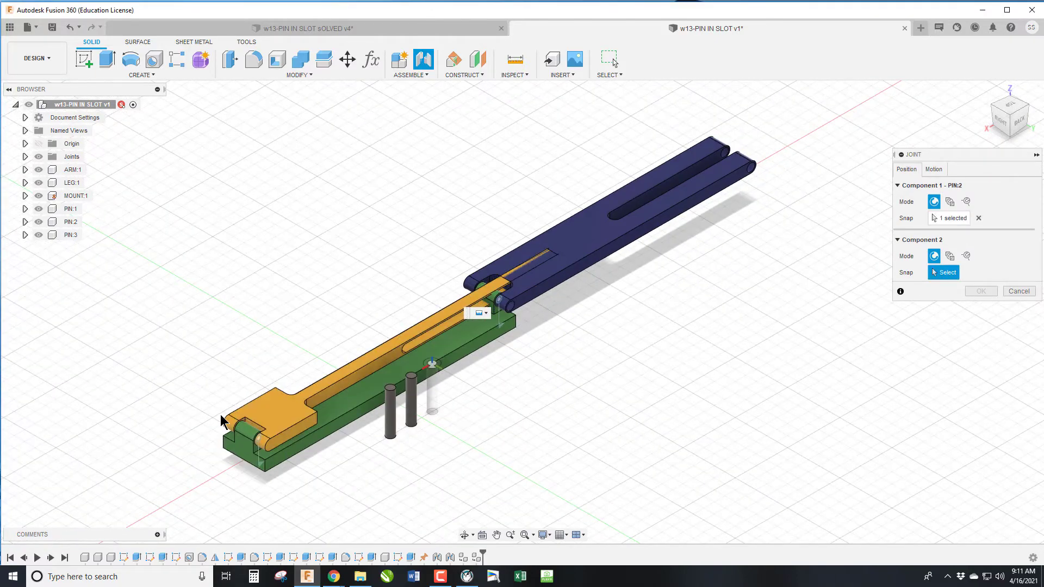
scroll(237, 415, "up", 5)
left_click(250, 439)
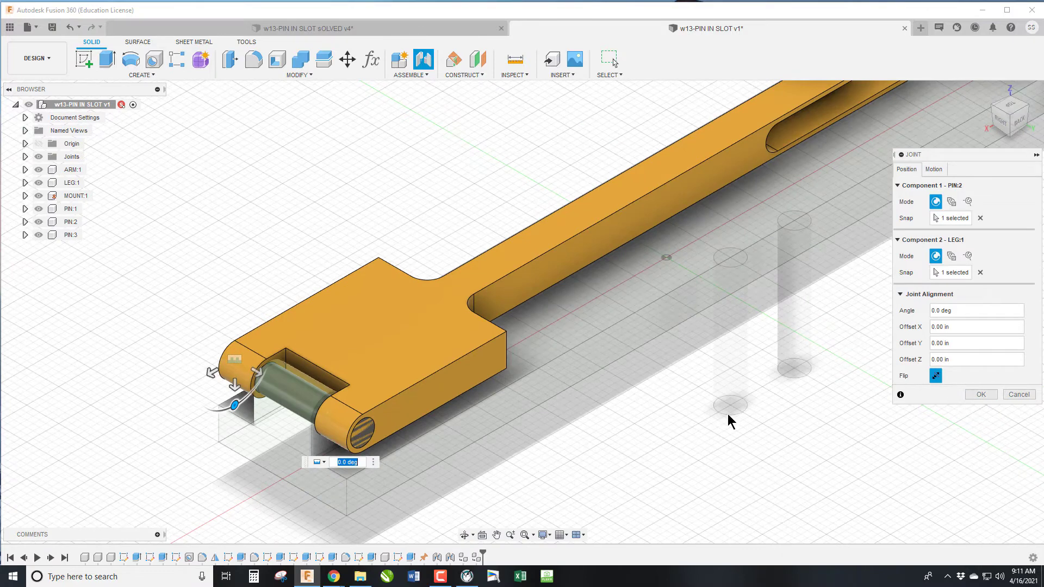
left_click(981, 394)
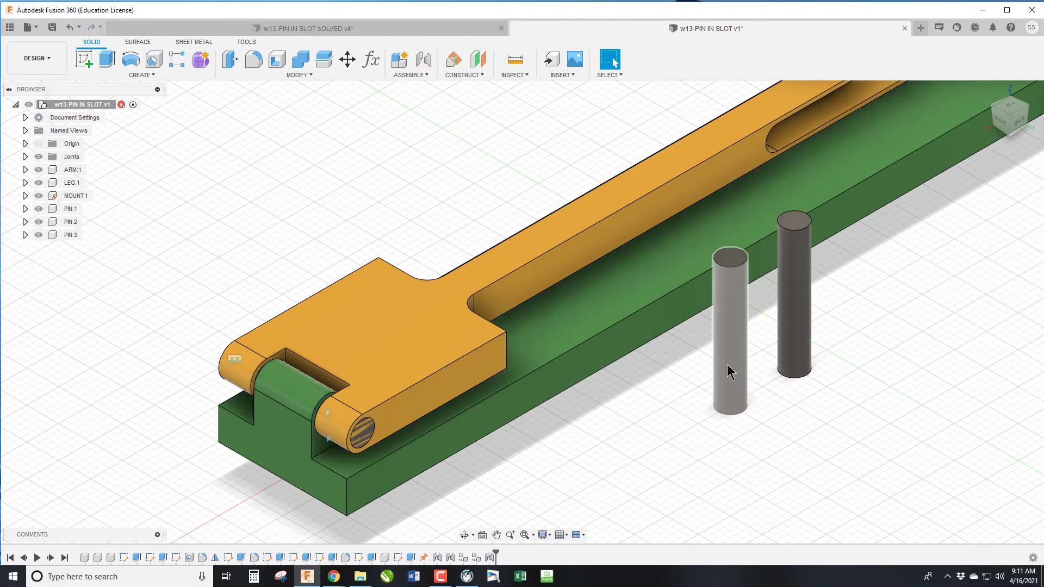
Step: Joint the top of PIN:1 into the arm's hinge hole
key("j")
left_click(794, 221)
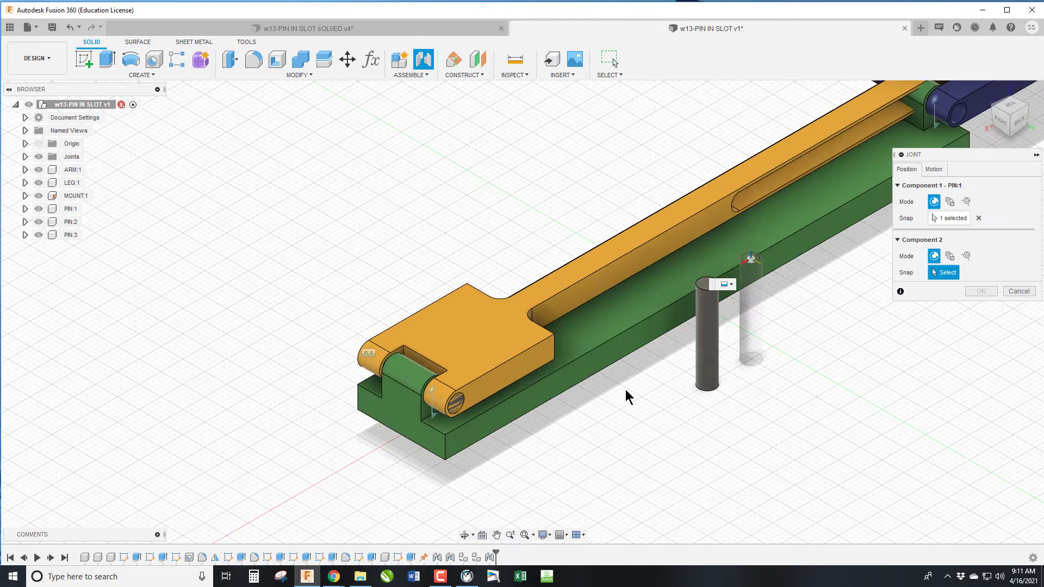
left_click(857, 206)
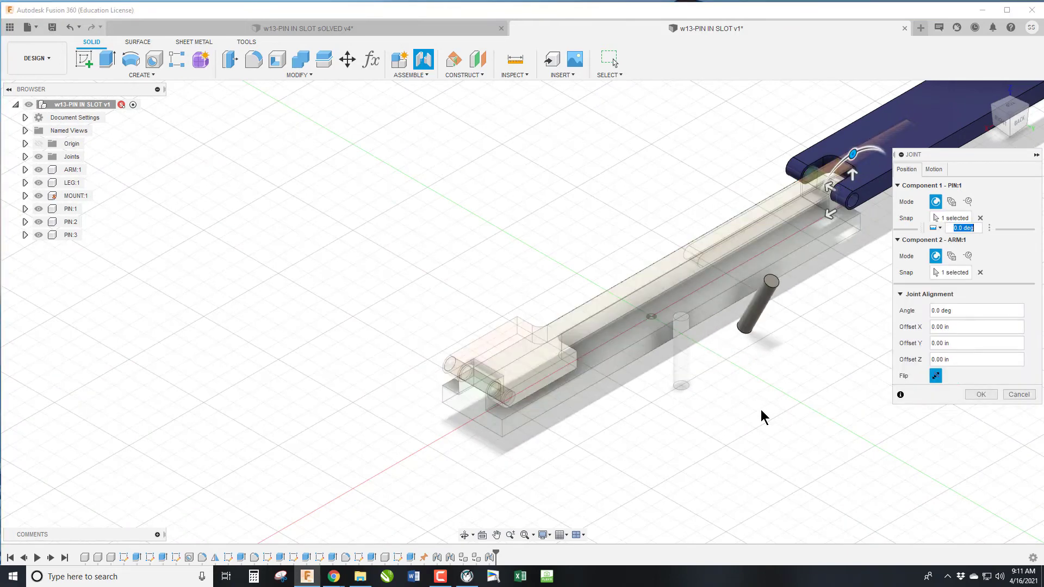
left_click(981, 395)
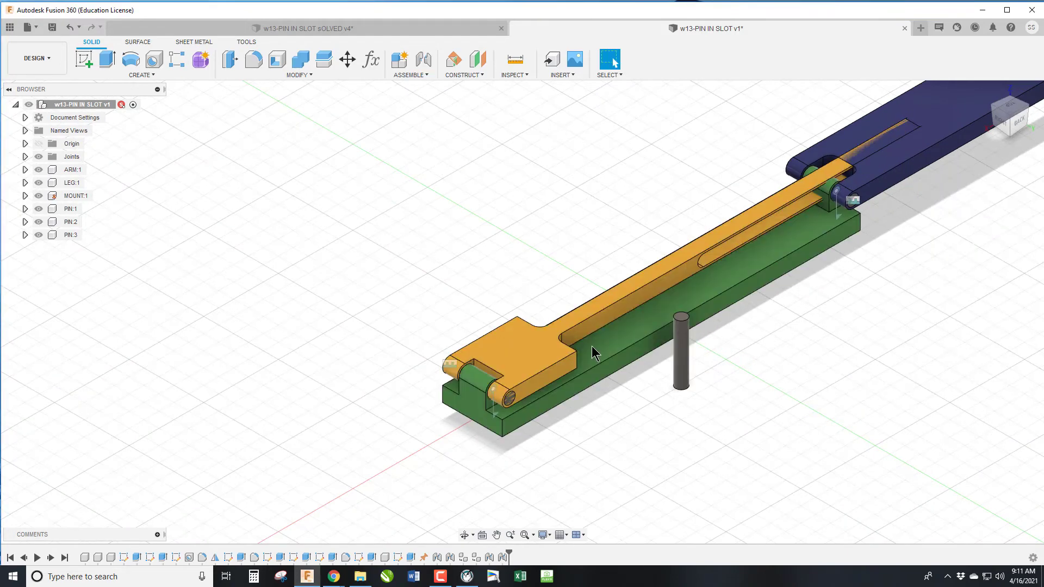
Step: Place PIN:3 in the arm's far hole with its direction flipped
key("j")
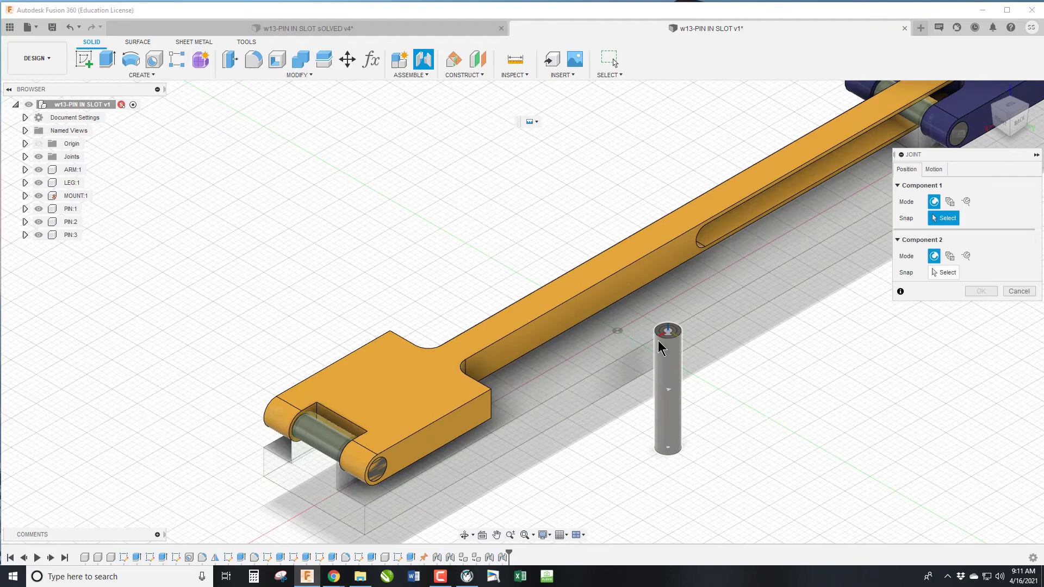
left_click(676, 322)
scroll(761, 257, "up", 5)
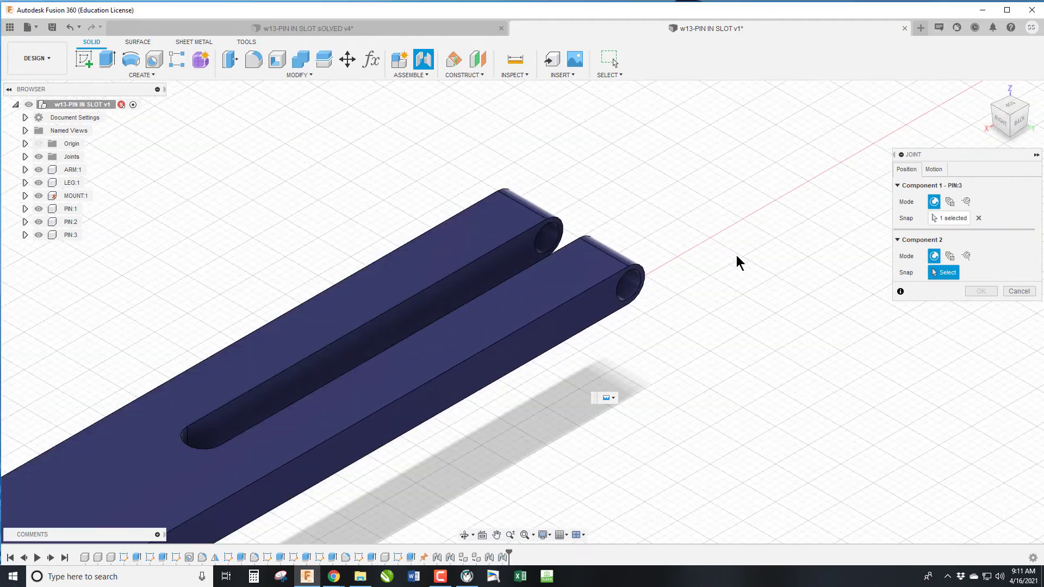
left_click(630, 288)
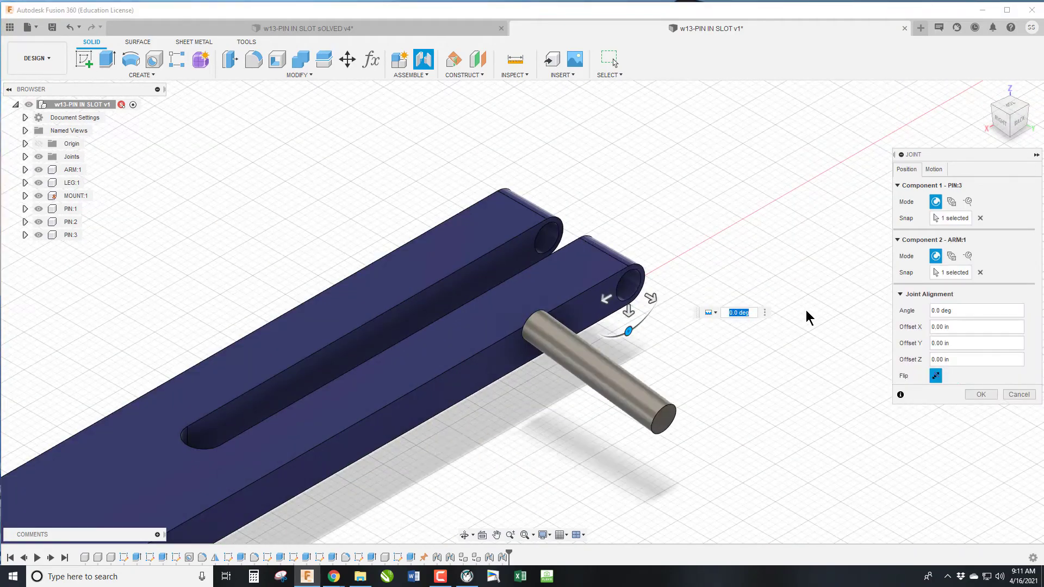
left_click(935, 376)
scroll(821, 343, "down", 5)
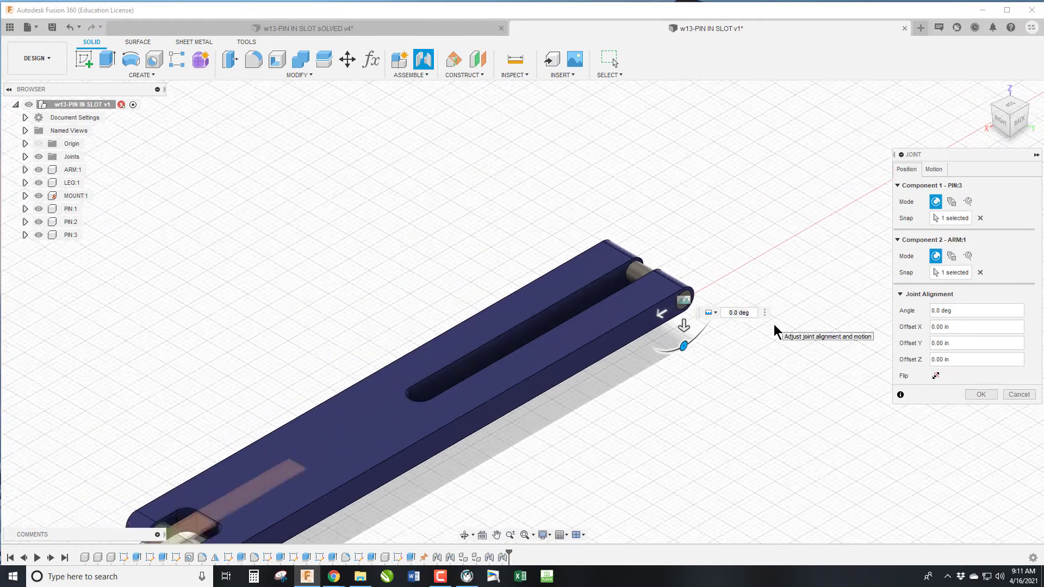
Step: Confirm PIN:3's joint, then swing the orange leg and blue arm upright on their hinges
left_click(981, 394)
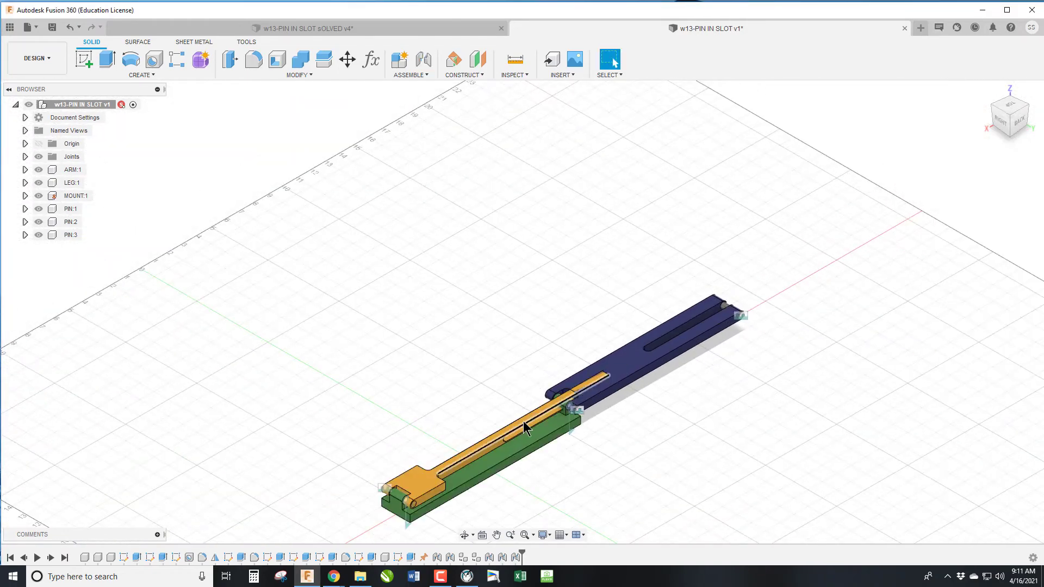
left_click_drag(523, 420, 480, 336)
left_click_drag(695, 343, 454, 348)
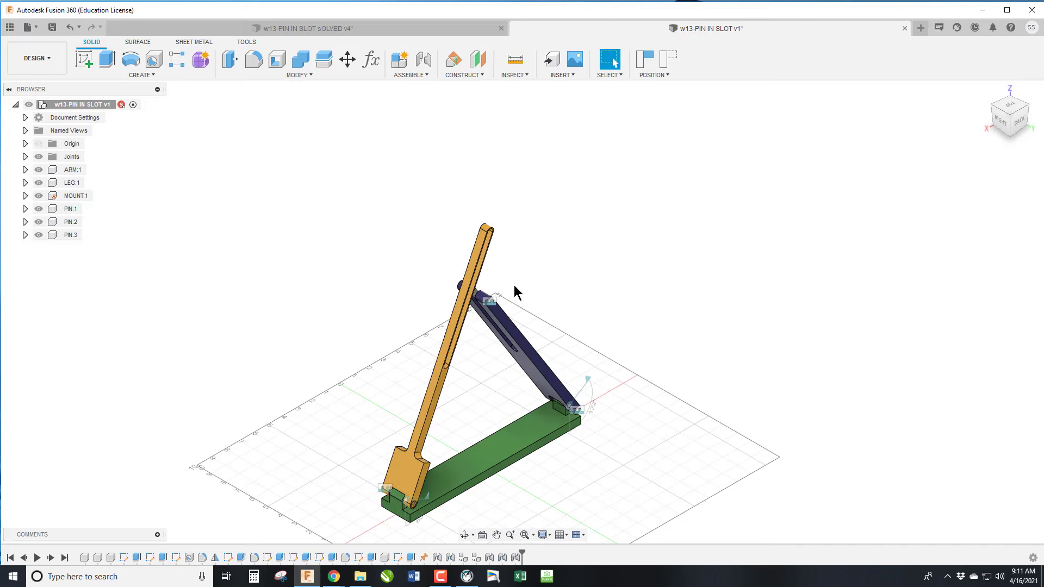
scroll(515, 286, "up", 3)
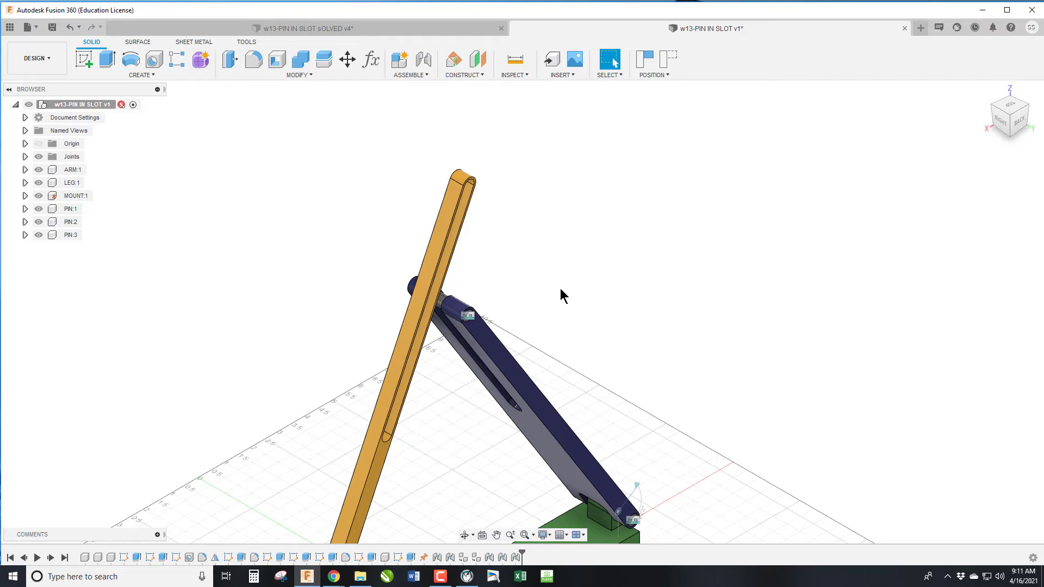
Step: Start a new joint with its motion type set to Pin-Slot
key("j")
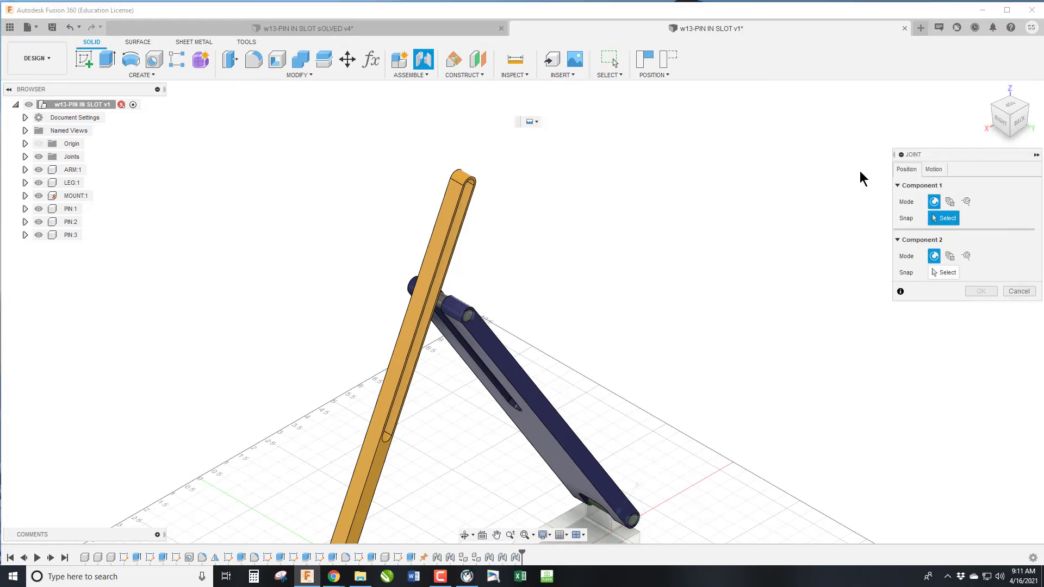
left_click(940, 170)
left_click(997, 186)
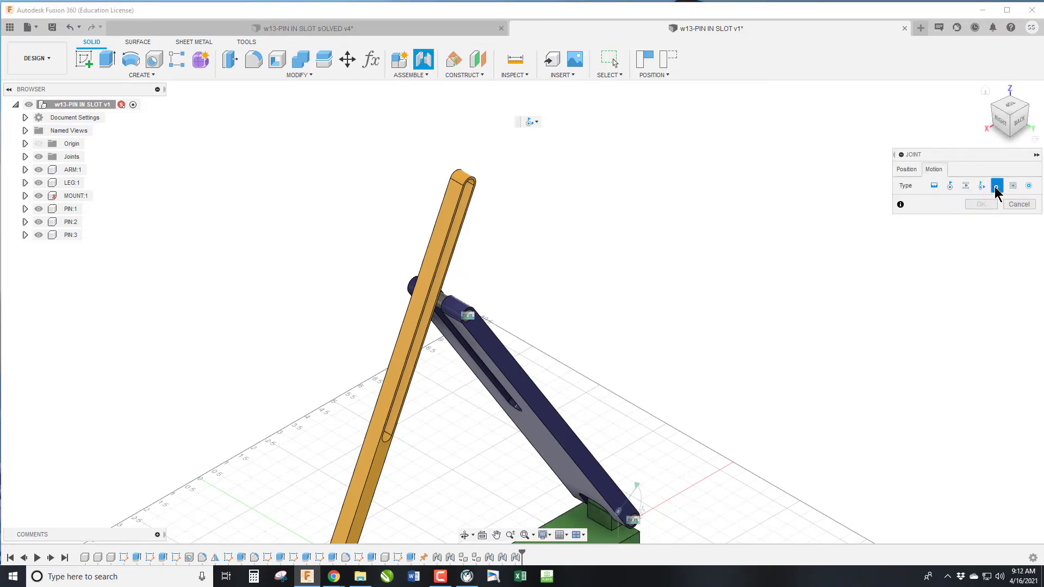
scroll(466, 315, "up", 10)
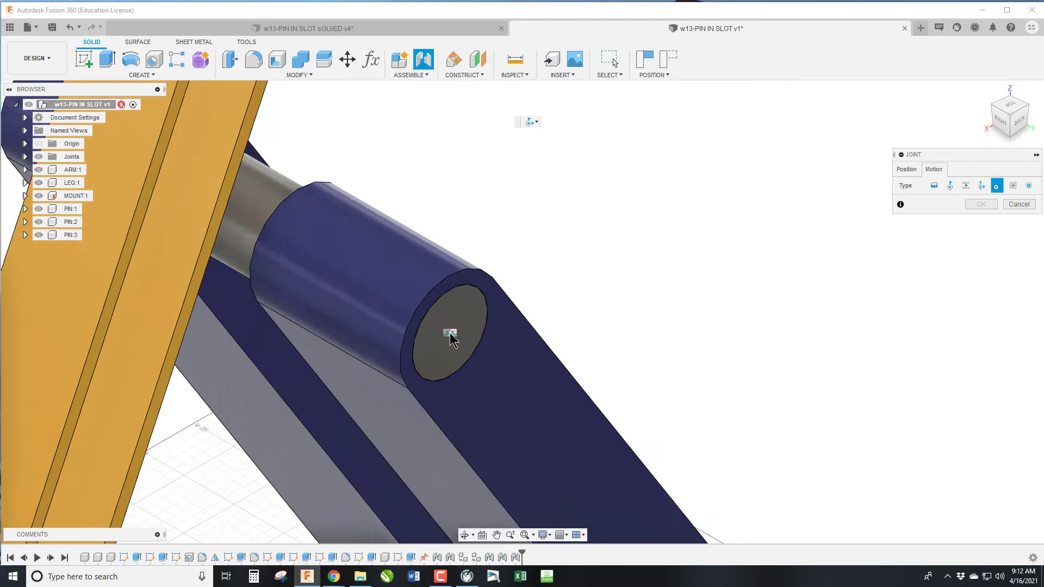
left_click(903, 170)
scroll(707, 272, "down", 3)
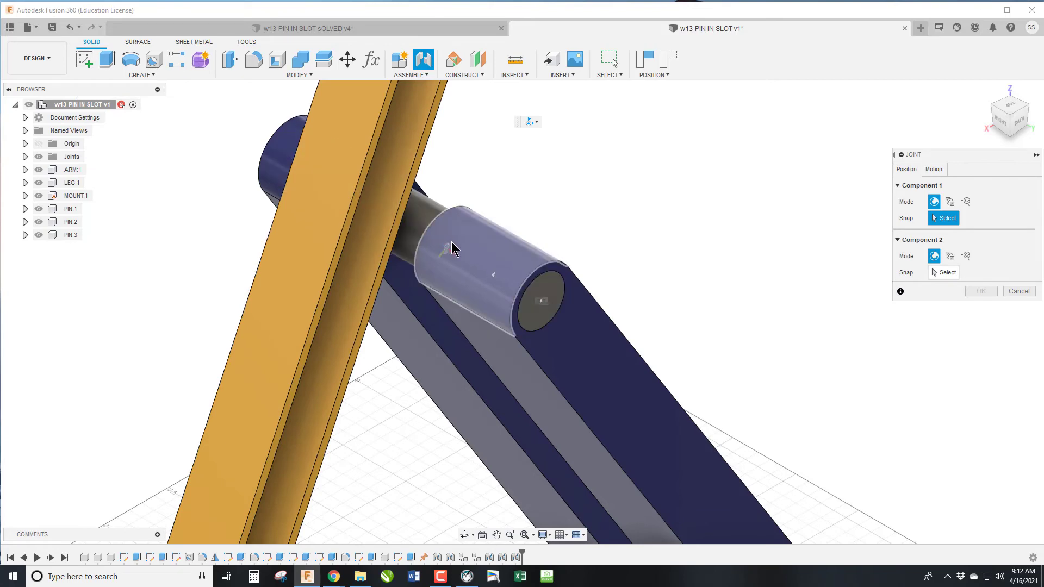
Step: Join PIN:3 to the slot in LEG:1 at 90 deg and confirm
left_click(416, 235)
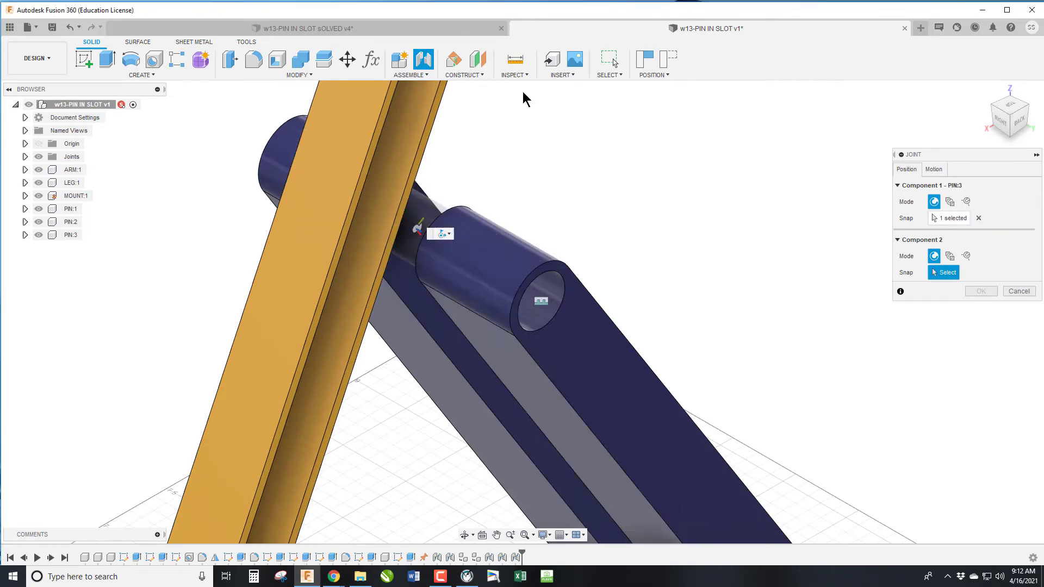
scroll(524, 97, "down", 5)
scroll(383, 423, "down", 5)
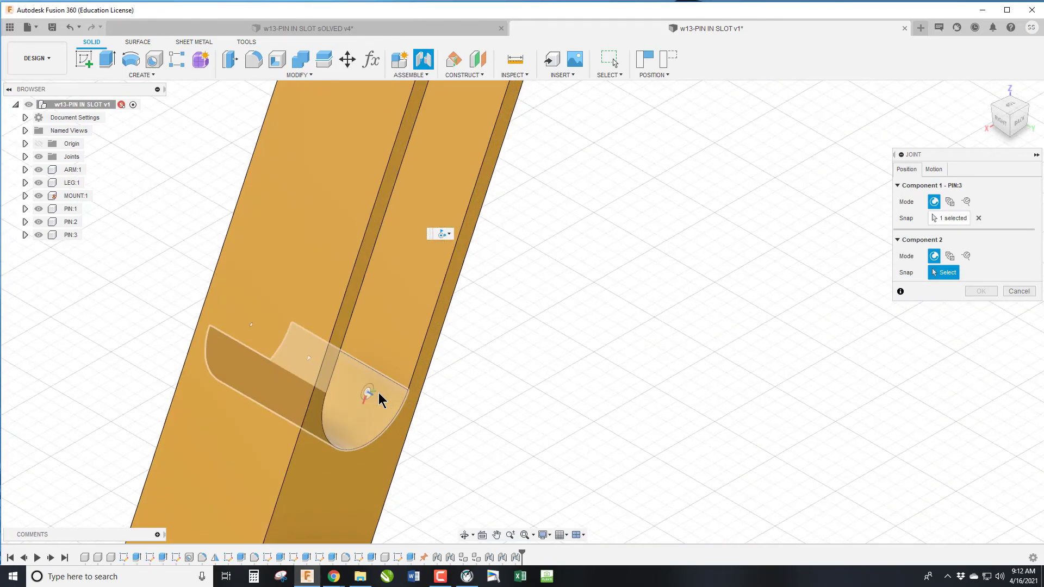
left_click(305, 361)
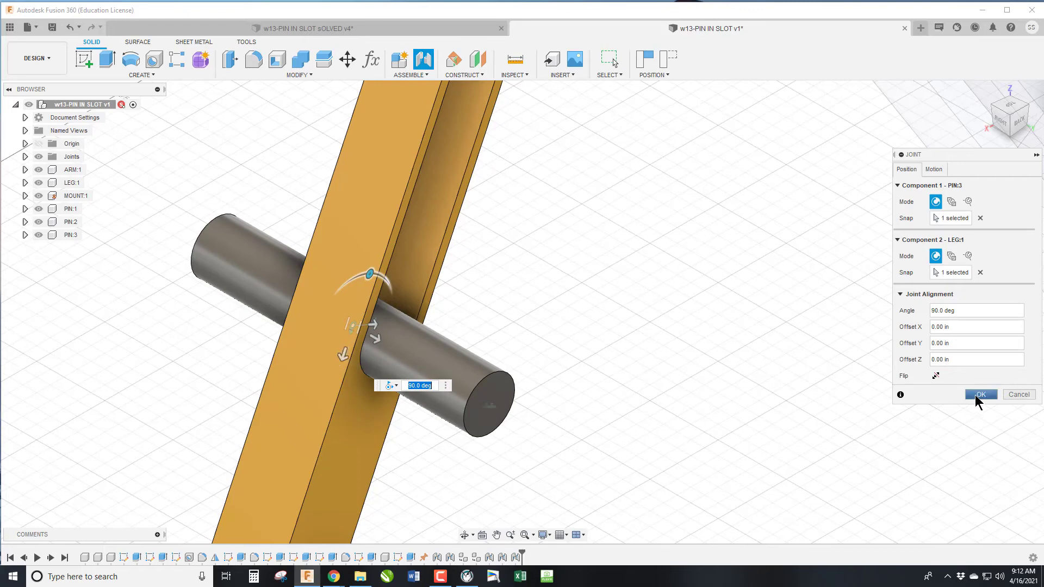
left_click(980, 395)
scroll(781, 328, "down", 5)
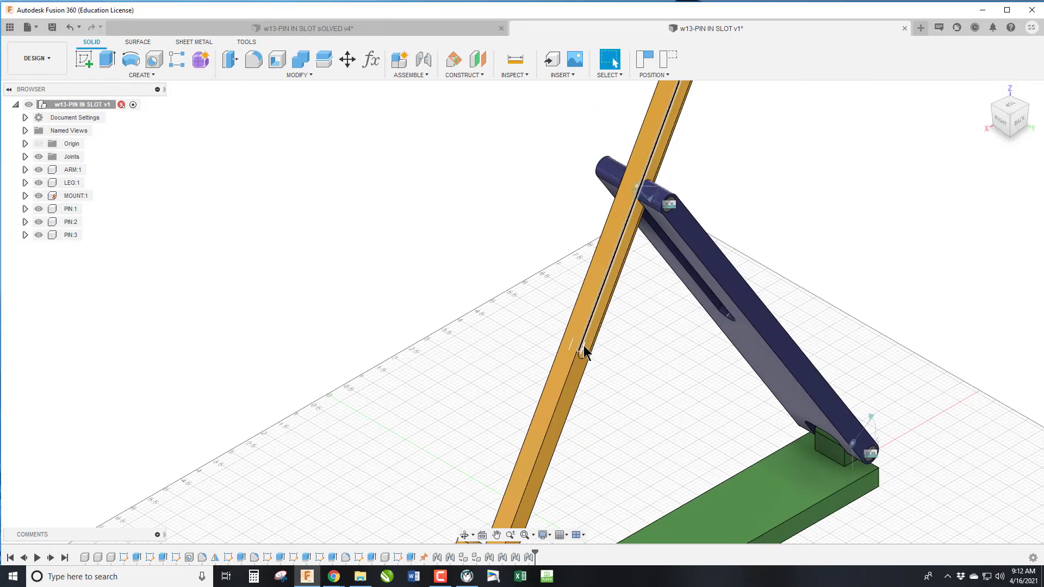
Step: Swing the blue arm up, then lower it, checking its pin slides along the orange leg's slot
left_click_drag(709, 244, 870, 228)
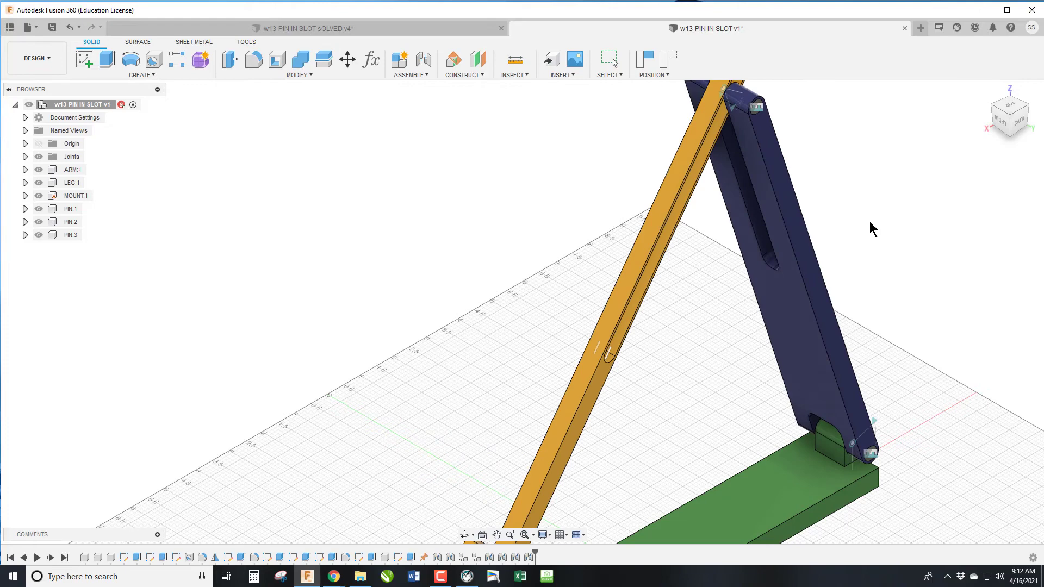
scroll(572, 433, "down", 5)
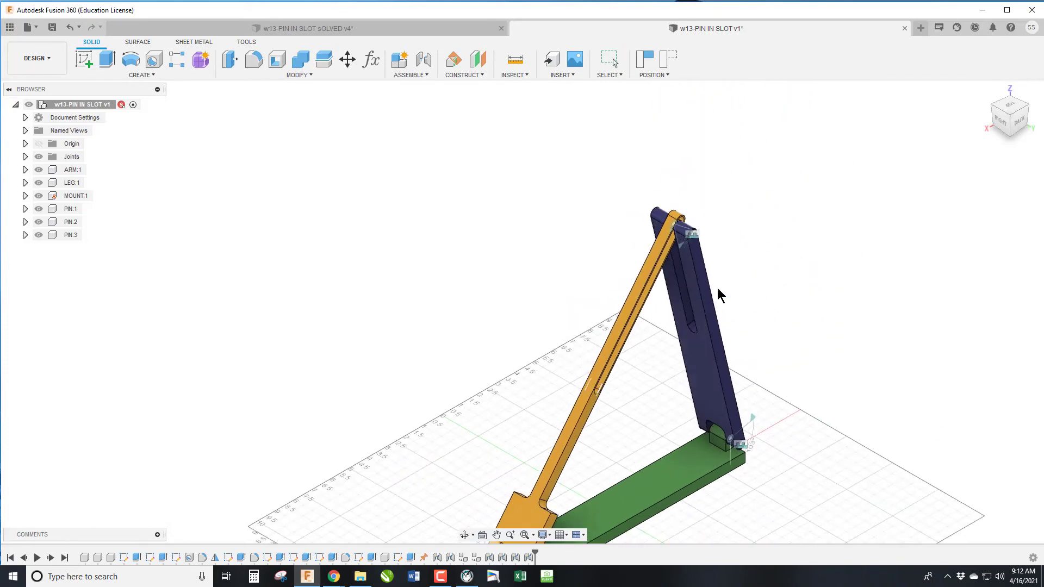
left_click_drag(719, 295, 653, 405)
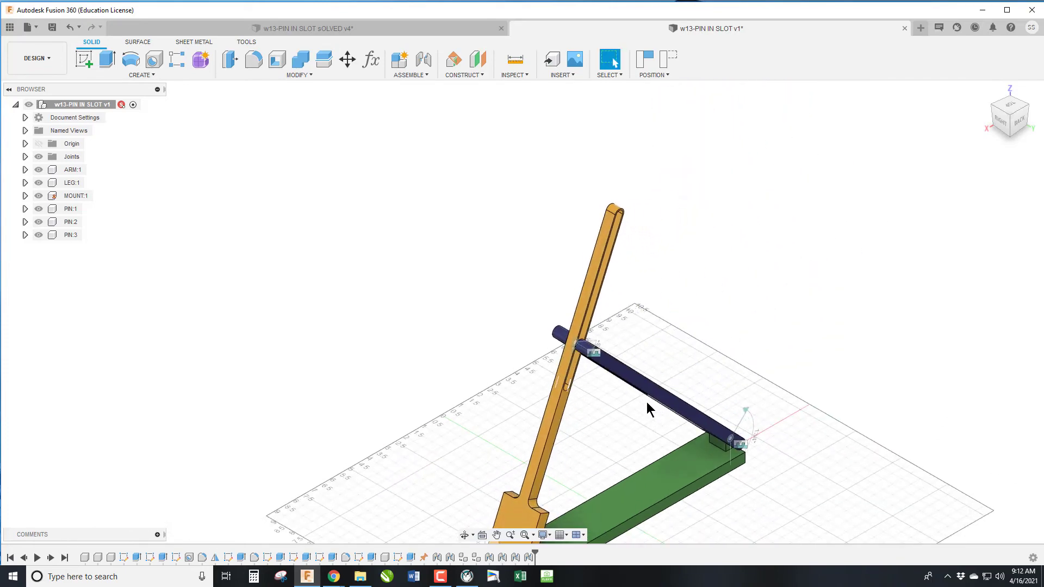
left_click(398, 75)
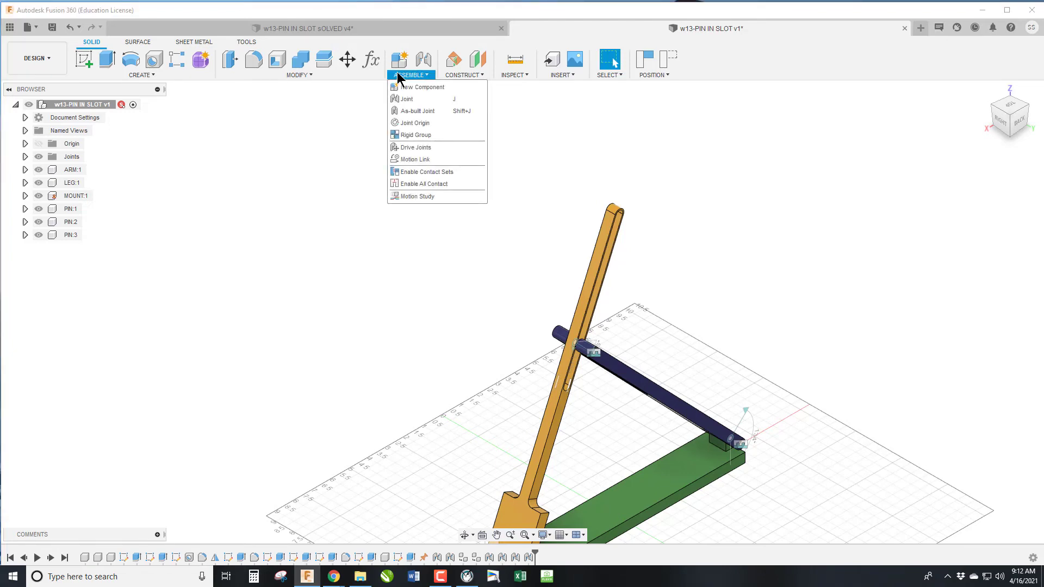
Step: Enable All Contact, then swing the blue arm up, down and up again to test collisions
left_click(430, 185)
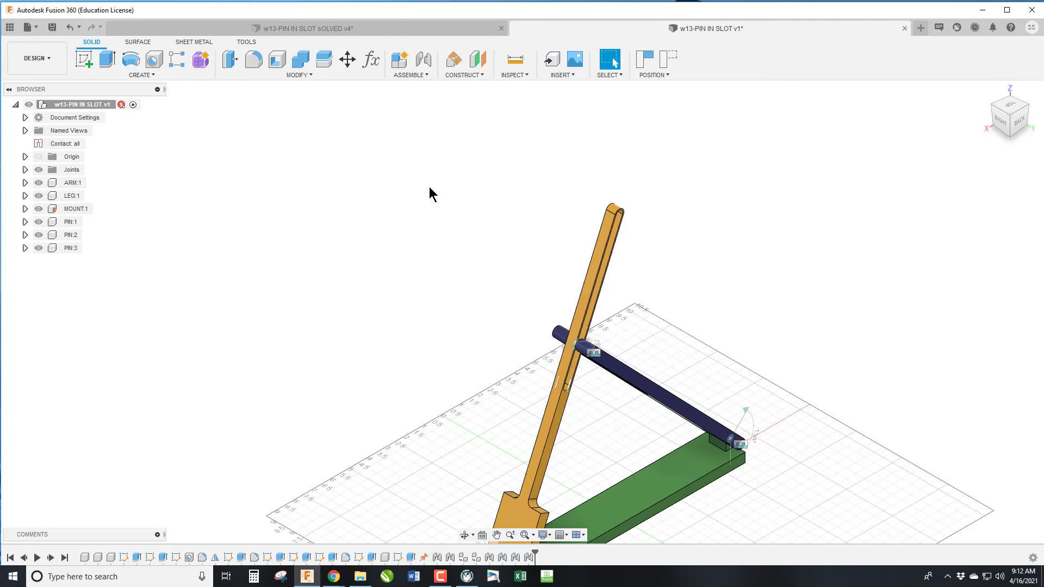
left_click_drag(608, 367, 717, 248)
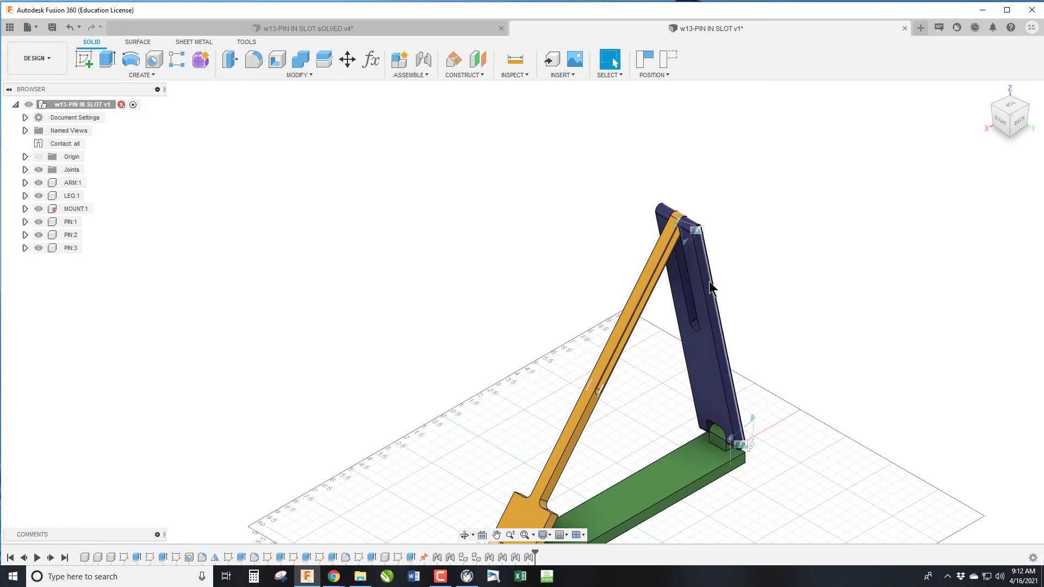
left_click_drag(709, 282, 630, 402)
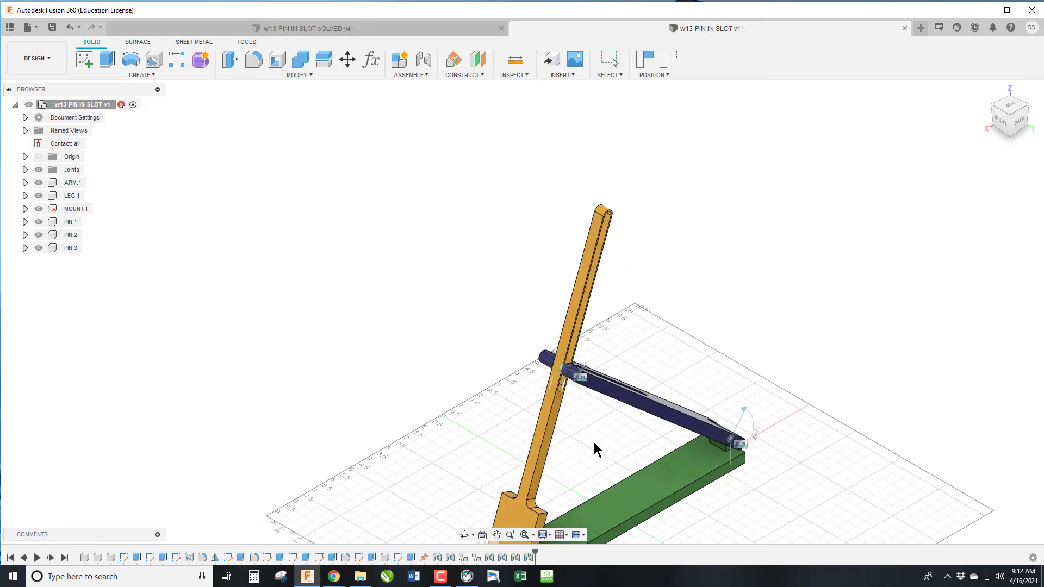
left_click_drag(597, 450, 642, 383)
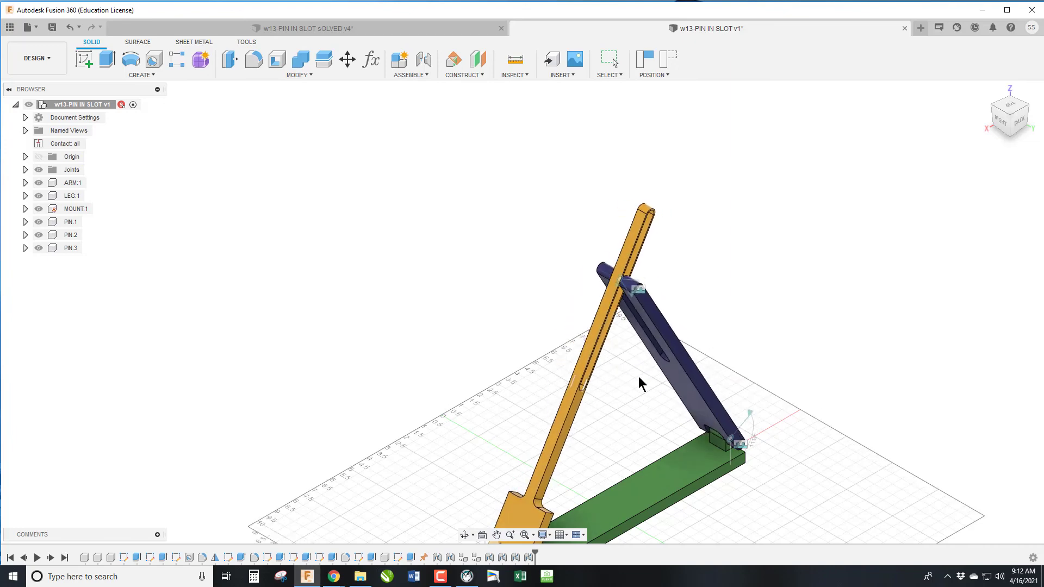
left_click(1018, 122)
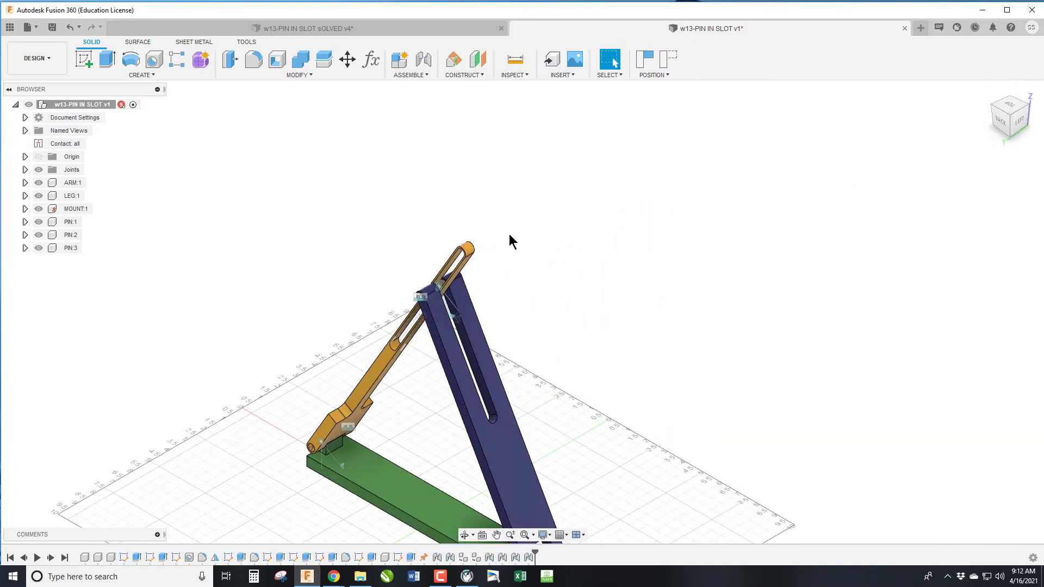
scroll(533, 418, "up", 10)
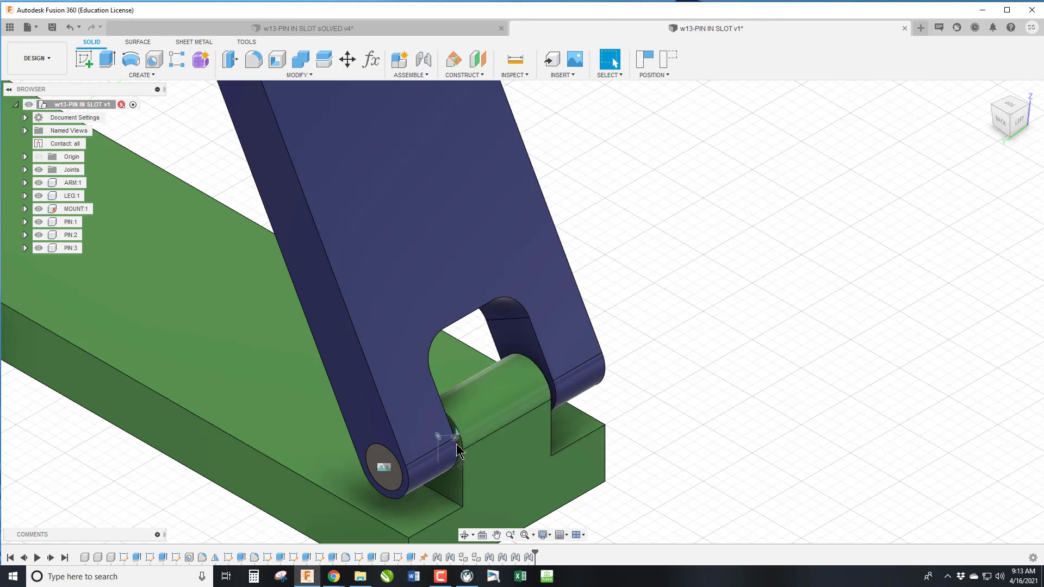
middle_click_drag(451, 436, 487, 442, "shift")
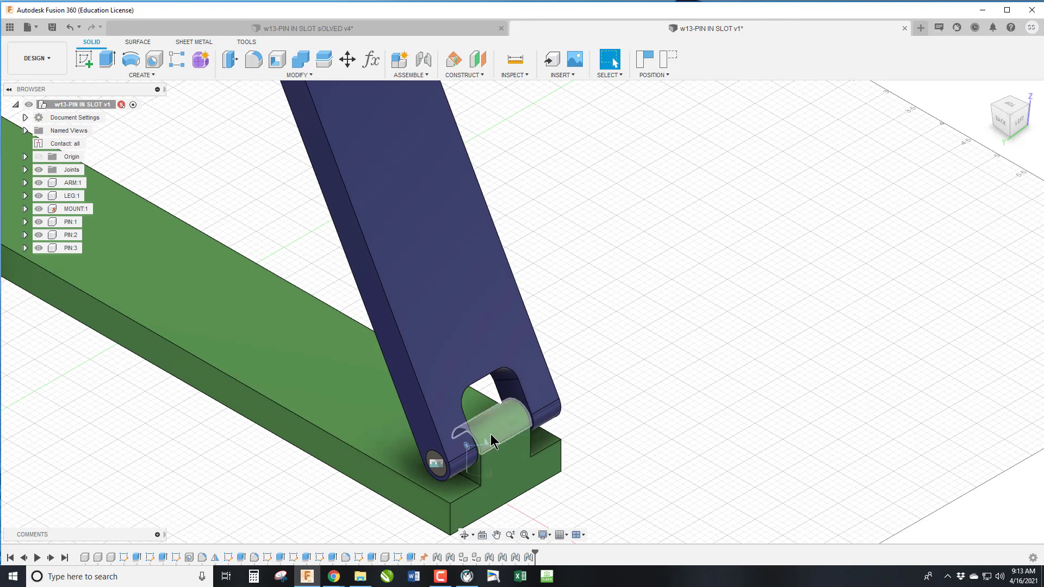
scroll(674, 391, "down", 5)
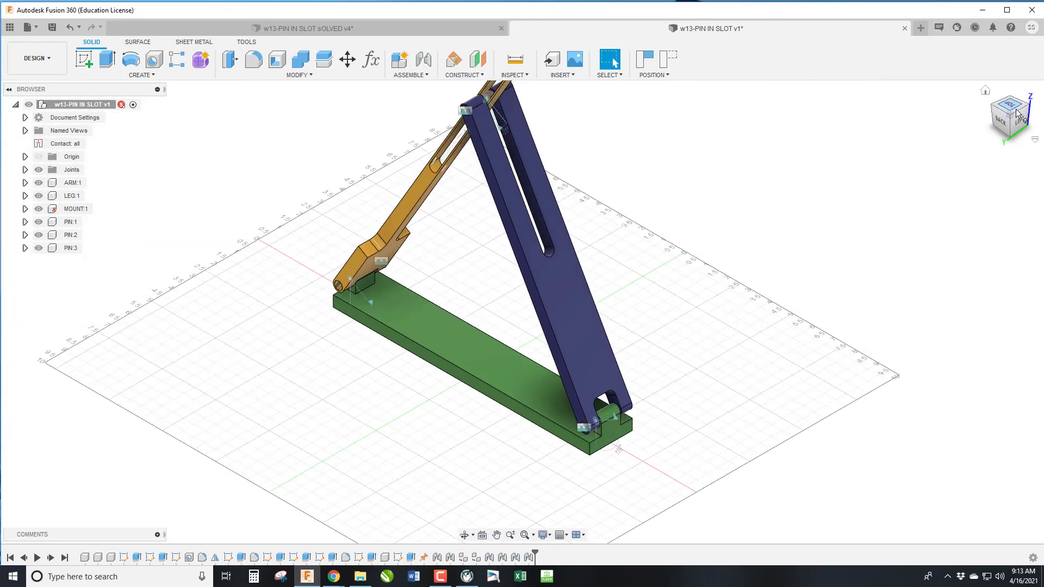
left_click(1006, 118)
left_click_drag(1006, 119, 736, 174)
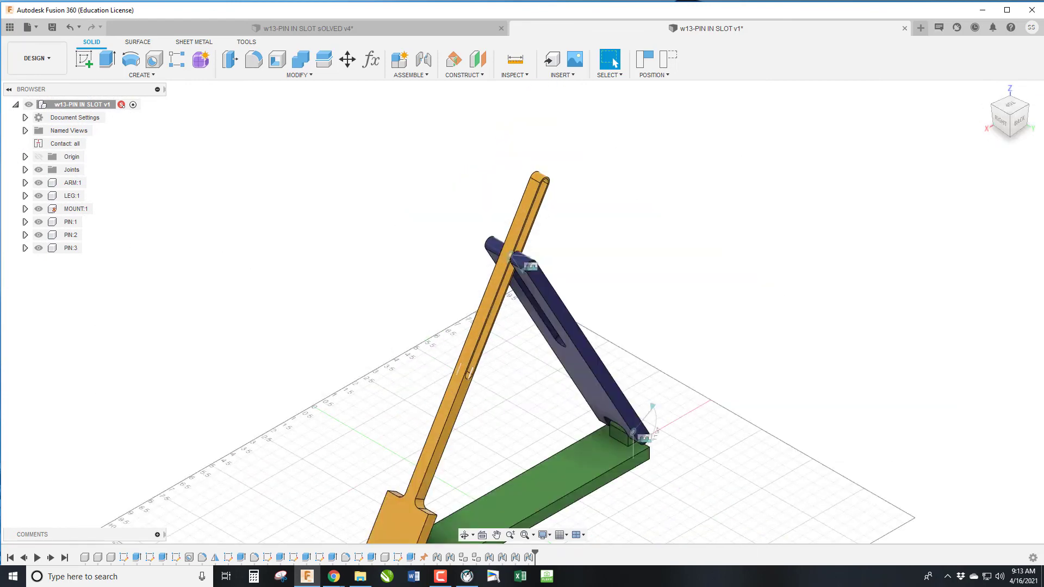